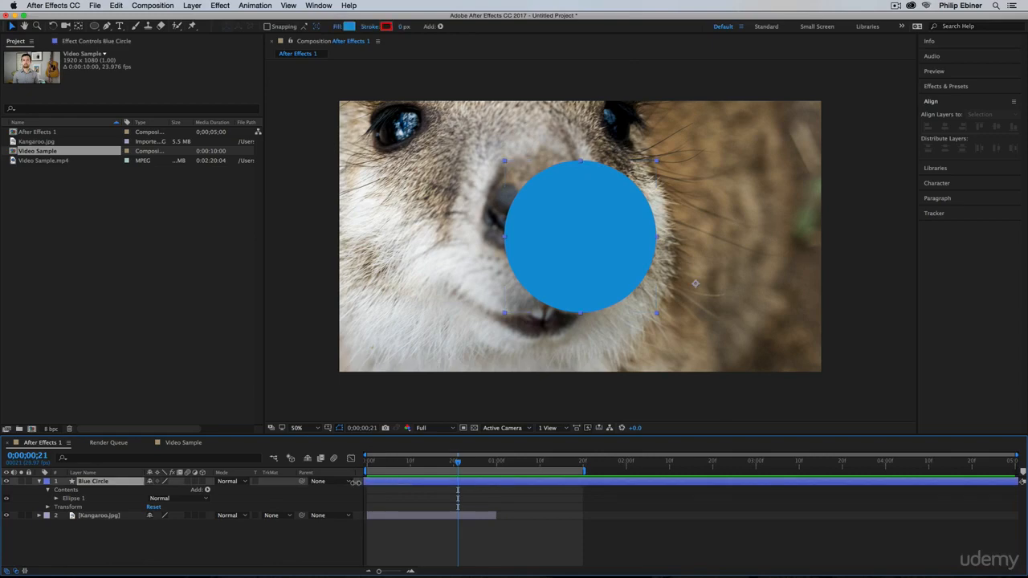
- Extend the Kangaroo.jpg layer slightly past the end of the work area and return to frame 0;00;00;00
left_click_drag(499, 515, 595, 515)
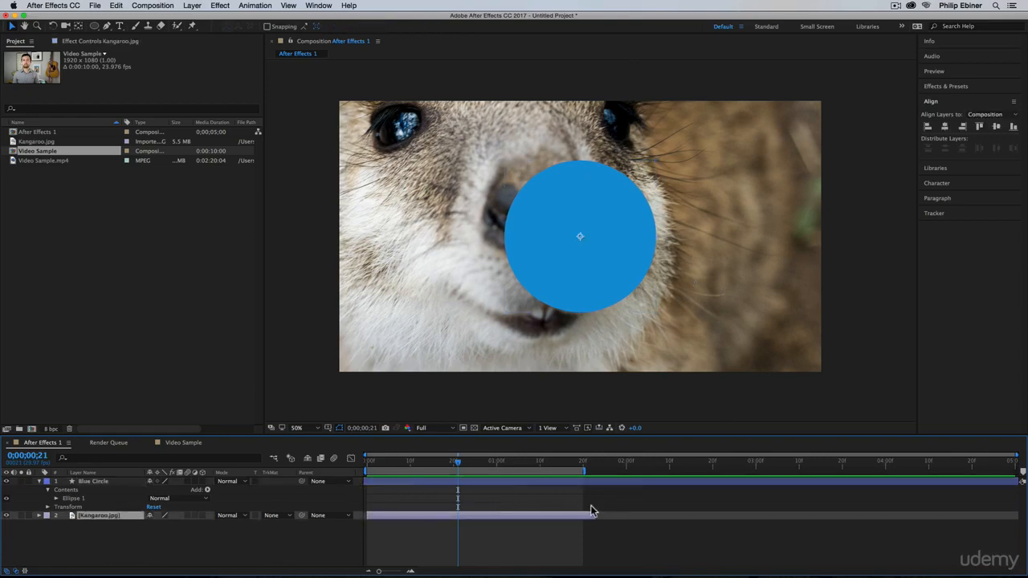
left_click_drag(458, 461, 366, 468)
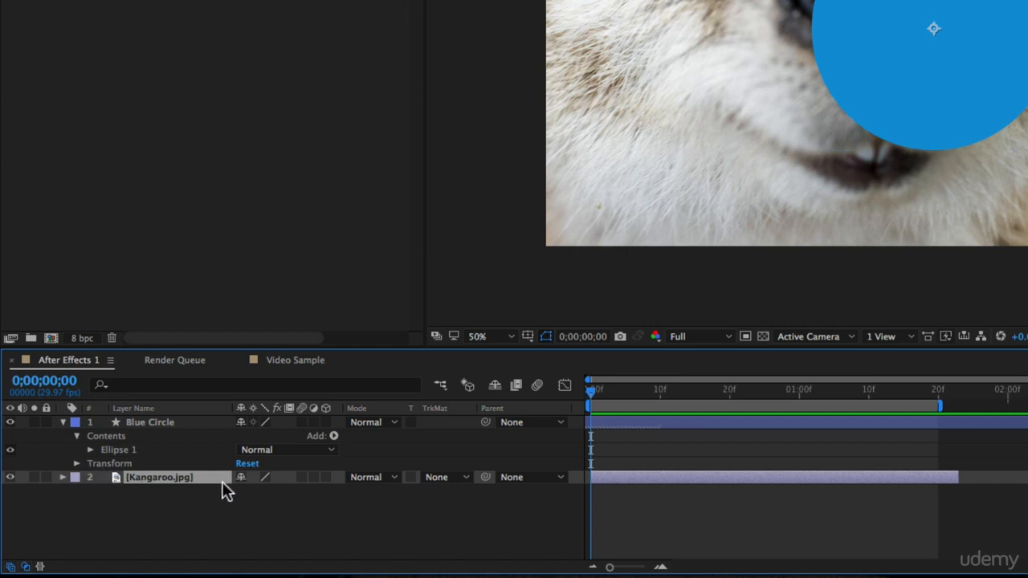
- Reveal the Kangaroo.jpg layer's Transform properties and scale the image down to 49%
left_click(63, 477)
left_click(76, 491)
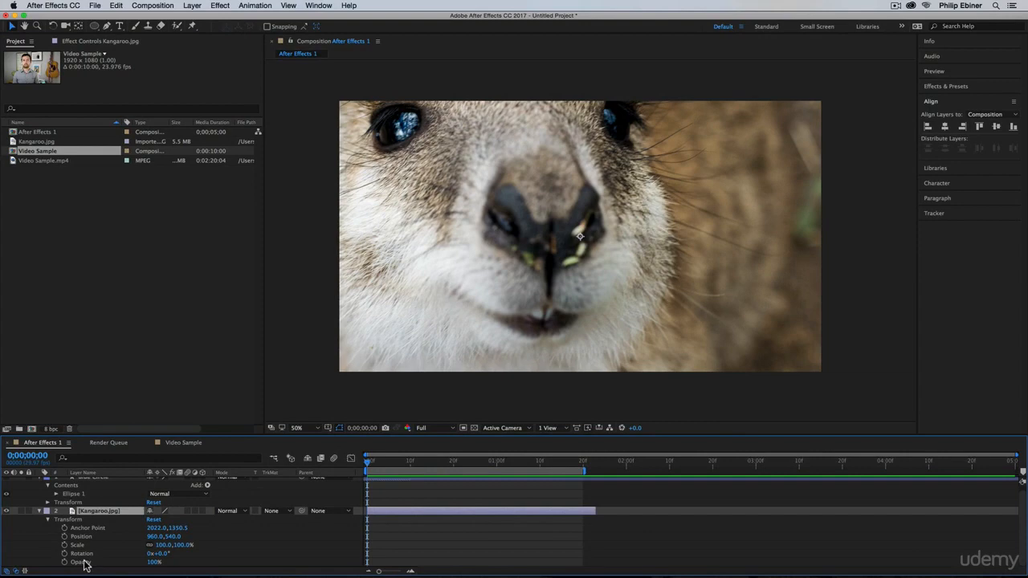
left_click(164, 546)
mouse_move(164, 545)
left_mouse_down()
mouse_move(121, 548)
mouse_move(166, 548)
mouse_move(146, 548)
left_mouse_up()
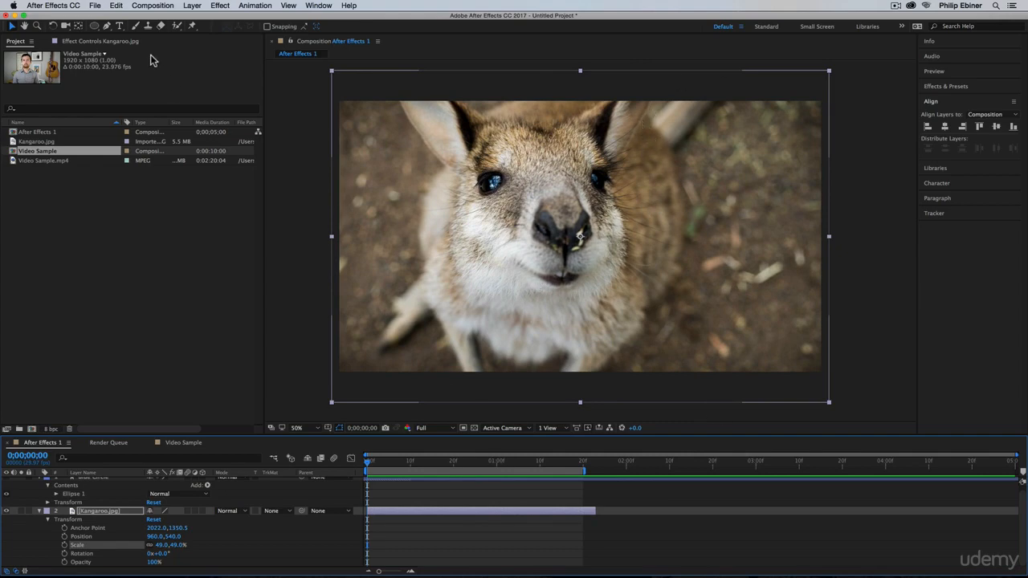
- Reposition the Kangaroo.jpg layer's anchor point with the Pan Behind tool, ending beside the kangaroo's left ear at about 708, 759
left_click(79, 25)
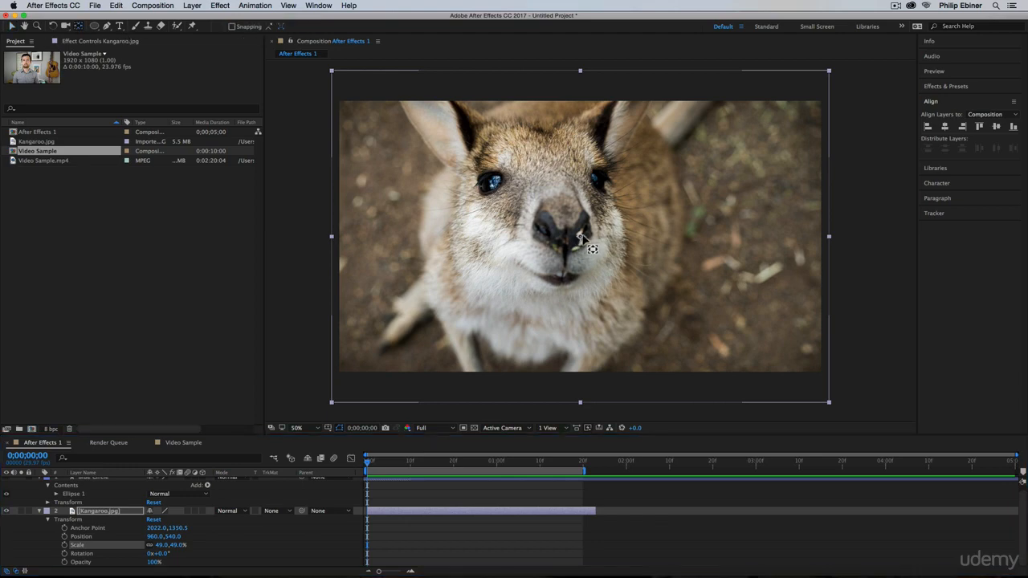
left_click_drag(581, 236, 547, 300)
left_click_drag(617, 327, 695, 257)
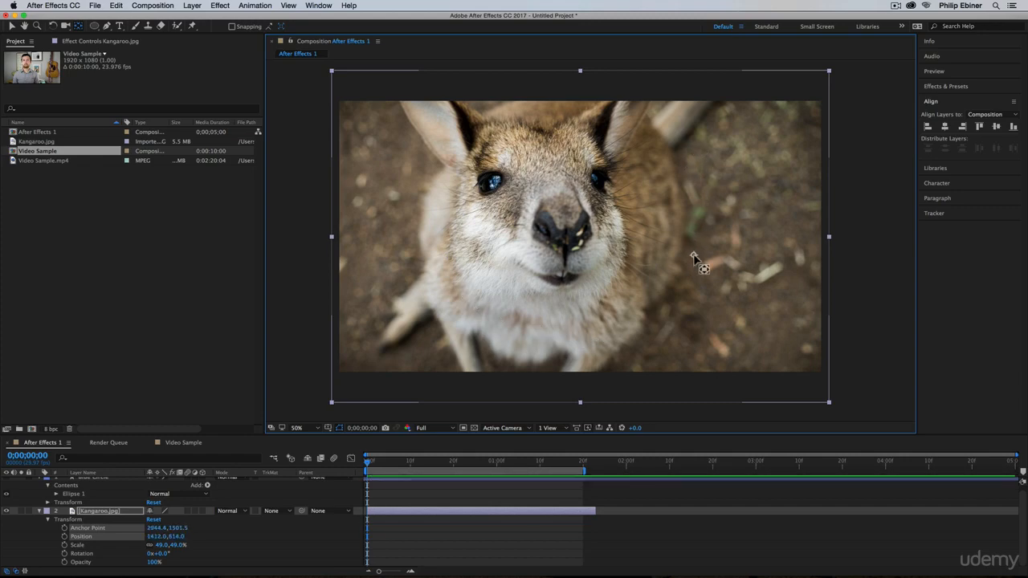
left_click_drag(694, 256, 419, 164)
left_click(12, 26)
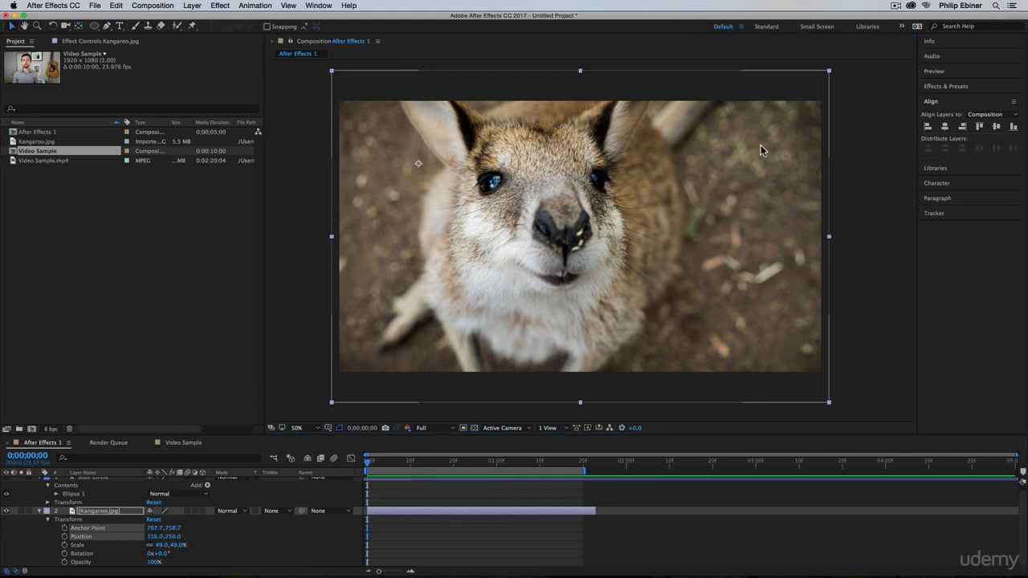
- Shift the kangaroo image slightly upward to a vertical position of about 220 and set its horizontal position to 550
left_click_drag(613, 255, 608, 234)
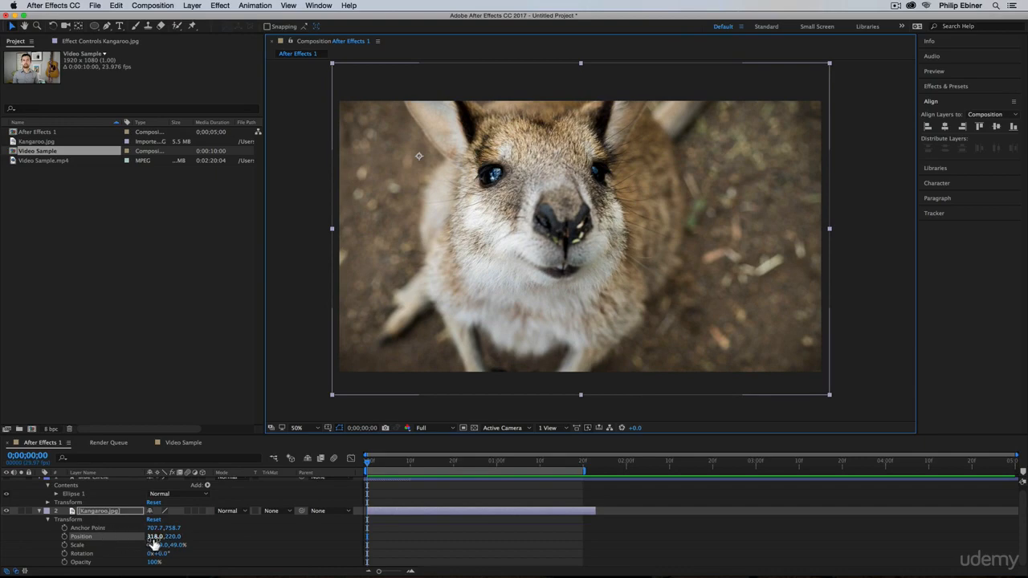
mouse_move(152, 542)
left_mouse_down()
mouse_move(241, 543)
mouse_move(32, 554)
mouse_move(146, 530)
left_mouse_up()
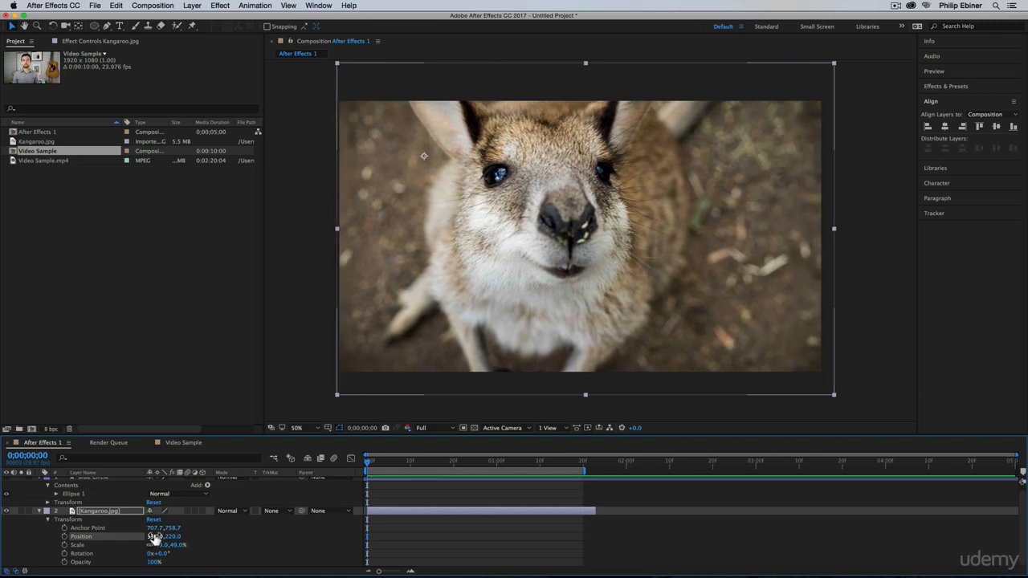
left_click(154, 537)
type("550")
key("Return")
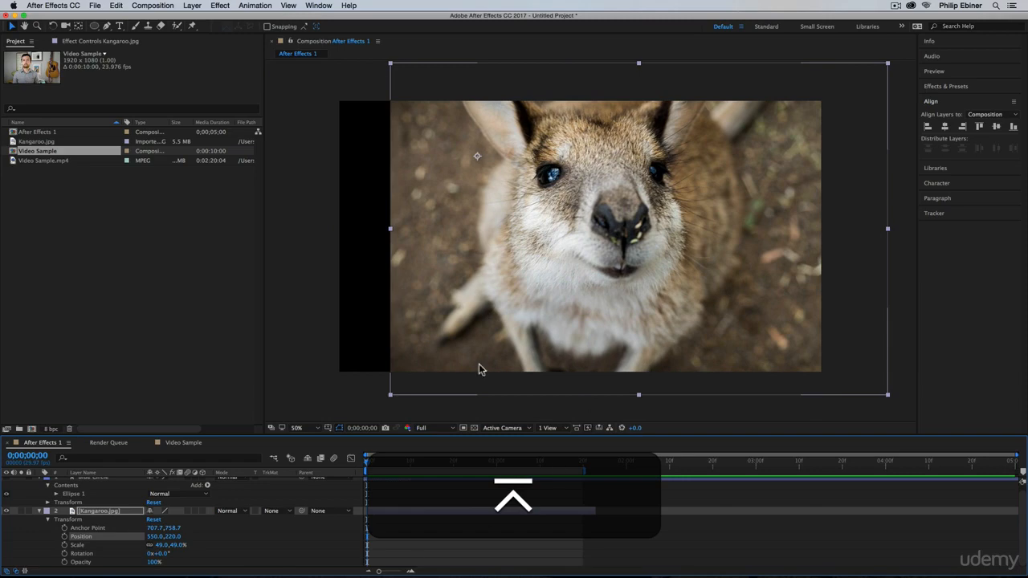
- Scale the Kangaroo.jpg layer proportionally to 100%, then reduce it to 25%
left_click(176, 545)
type("10")
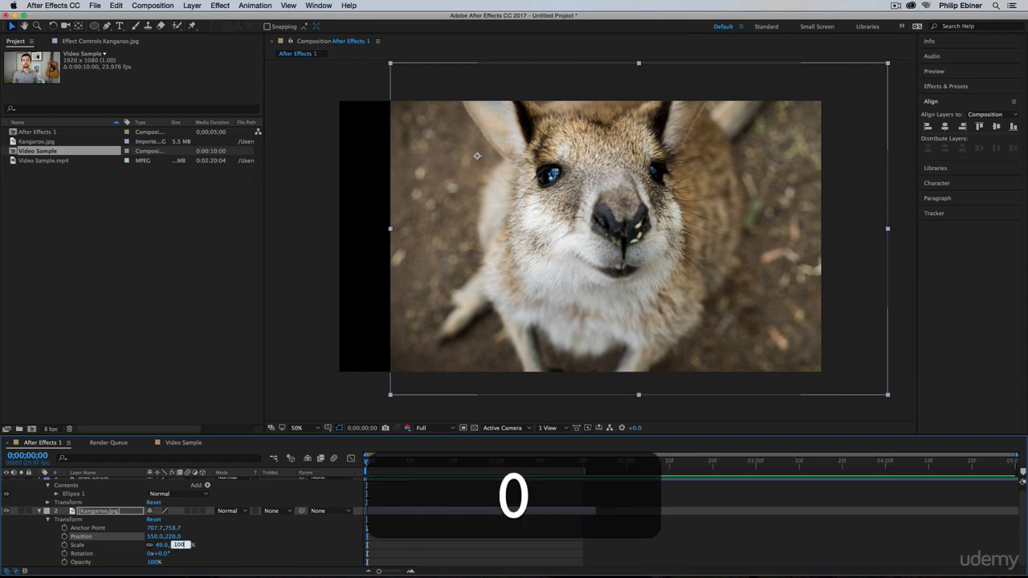
type("0")
key("Return")
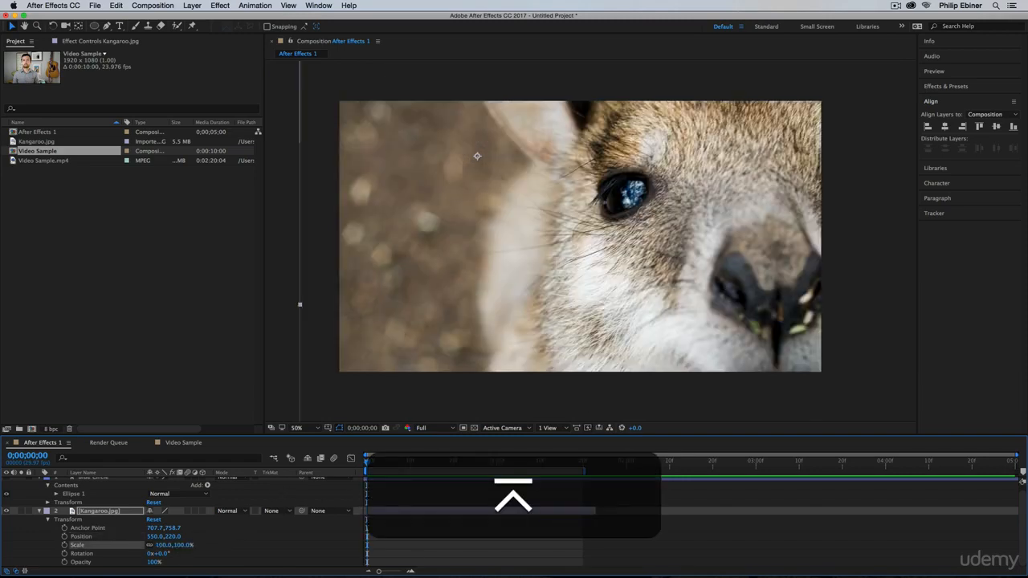
left_click(163, 546)
type("25")
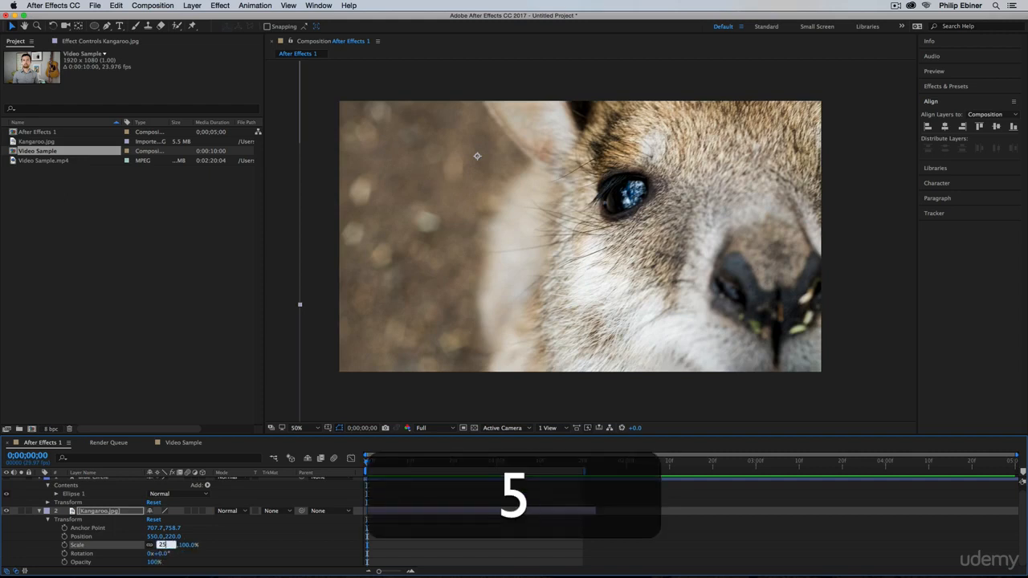
key("Return")
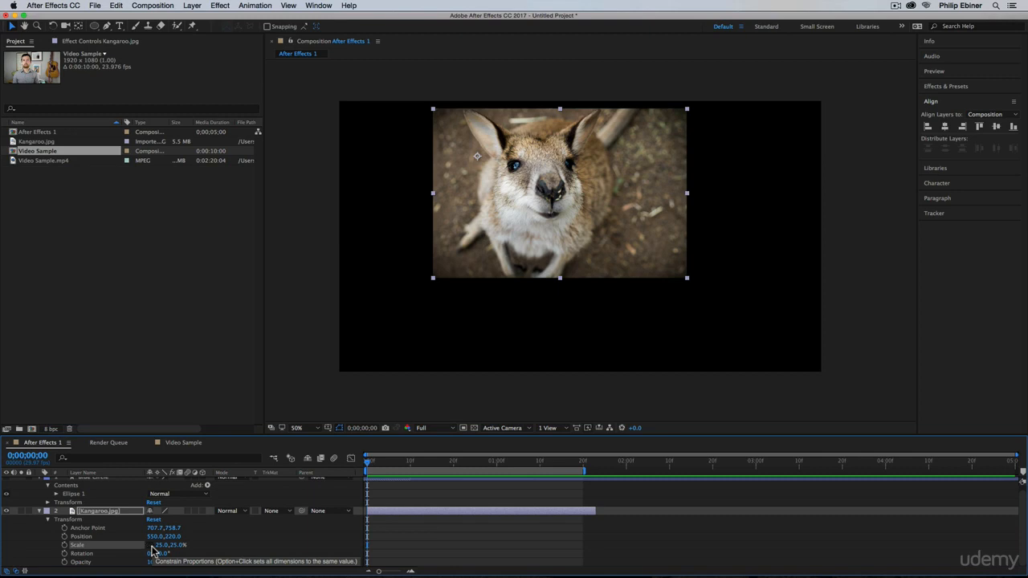
- Unlink the Kangaroo.jpg layer's scale proportions, stretch width and height independently, and mirror the image with a negative horizontal scale
left_click_drag(178, 549, 472, 280)
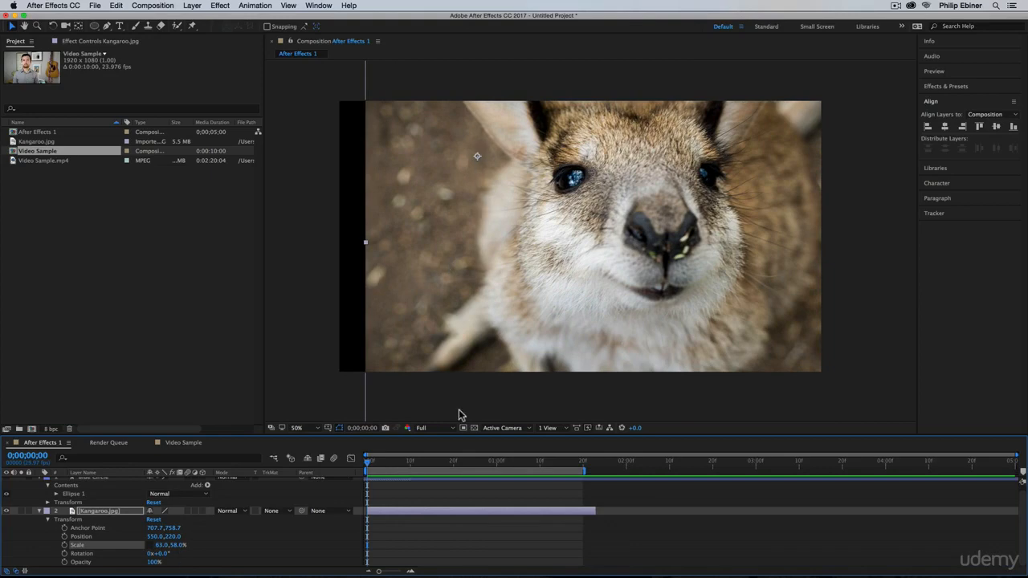
left_click_drag(159, 547, 123, 565)
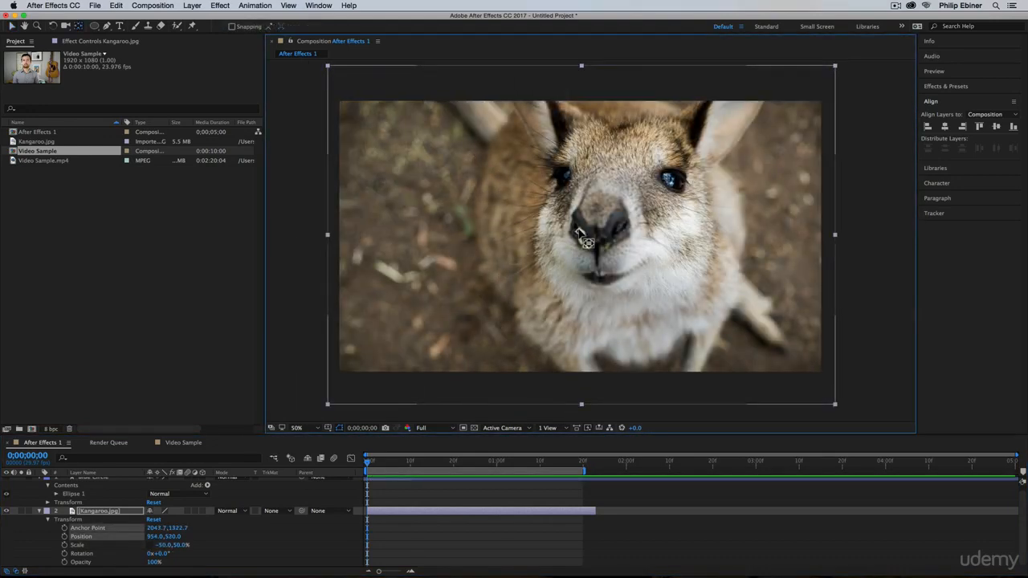
- Centre the Kangaroo.jpg anchor point at 2022, 1350.5 and set the layer's horizontal scale to 50% so the image is unmirrored
mouse_move(579, 233)
left_mouse_down()
mouse_move(677, 206)
mouse_move(582, 170)
mouse_move(508, 197)
mouse_move(628, 227)
mouse_move(652, 176)
mouse_move(685, 172)
mouse_move(668, 163)
mouse_move(618, 210)
mouse_move(625, 219)
mouse_move(540, 231)
mouse_move(531, 175)
mouse_move(510, 159)
mouse_move(468, 165)
mouse_move(527, 180)
mouse_move(540, 128)
mouse_move(472, 146)
mouse_move(515, 245)
mouse_move(608, 181)
mouse_move(594, 240)
mouse_move(643, 245)
mouse_move(587, 244)
mouse_move(590, 201)
mouse_move(588, 236)
mouse_move(694, 237)
mouse_move(603, 219)
mouse_move(585, 225)
mouse_move(596, 149)
mouse_move(658, 245)
mouse_move(534, 234)
mouse_move(597, 141)
mouse_move(596, 104)
mouse_move(588, 313)
mouse_move(596, 207)
mouse_move(585, 234)
mouse_move(585, 195)
mouse_move(582, 235)
left_mouse_up()
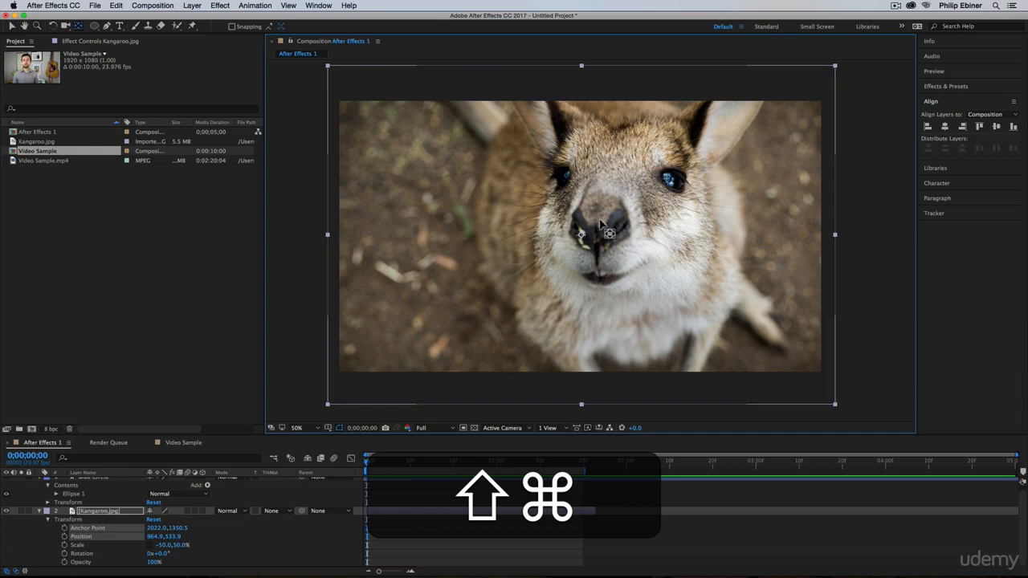
left_click(165, 547)
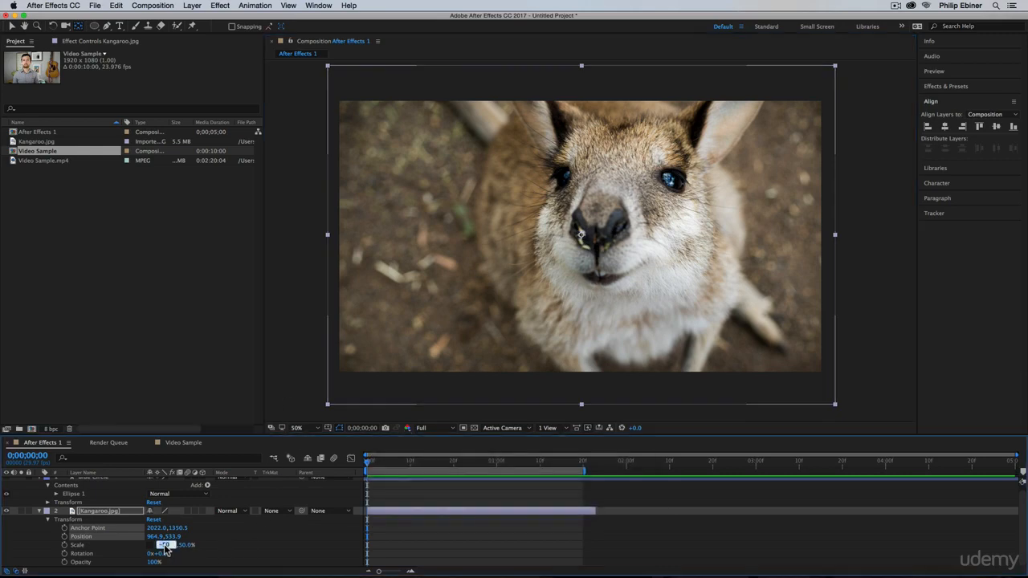
type("-50")
key("Return")
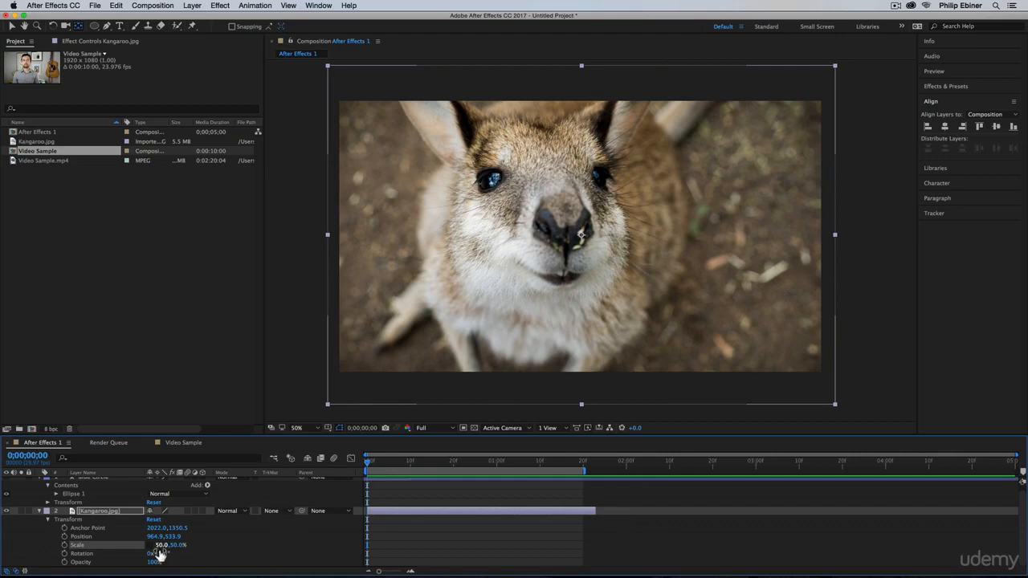
- Try rotating the Kangaroo.jpg layer with its Rotation value and with the Rotation tool, undoing each rotation
left_click_drag(155, 553, 170, 554)
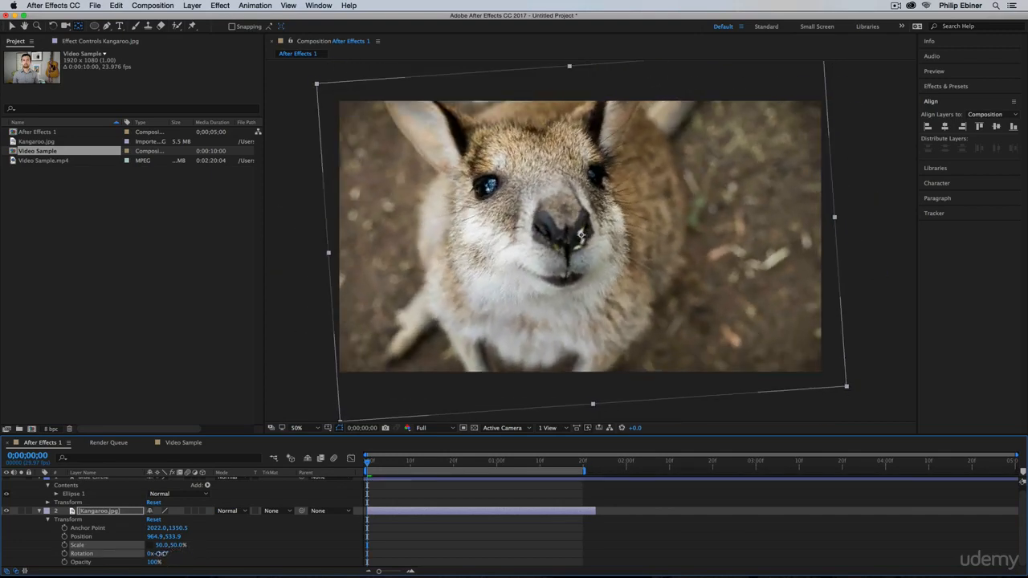
key("super+z")
left_click(51, 26)
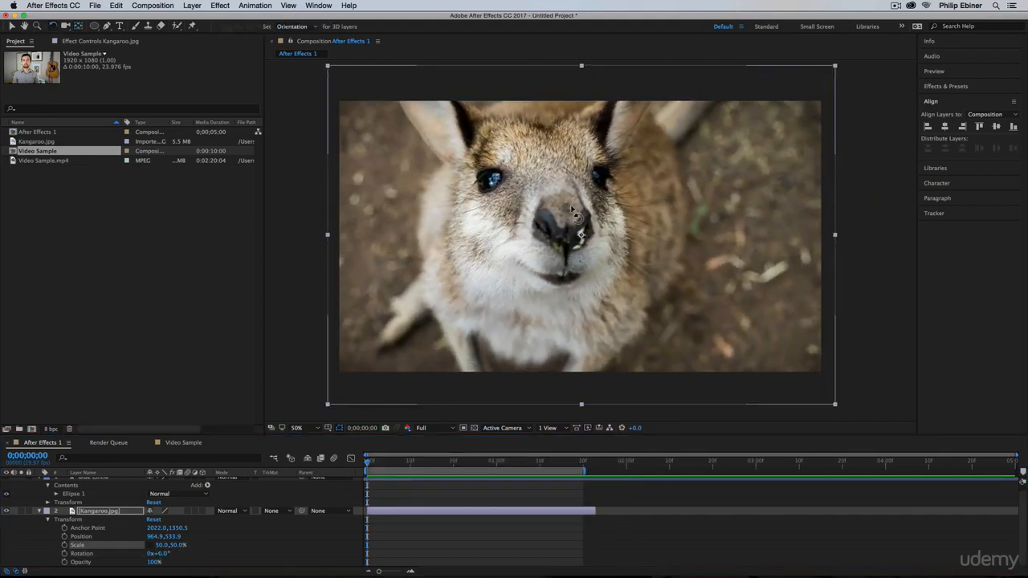
left_click_drag(690, 241, 740, 250)
key("super+z")
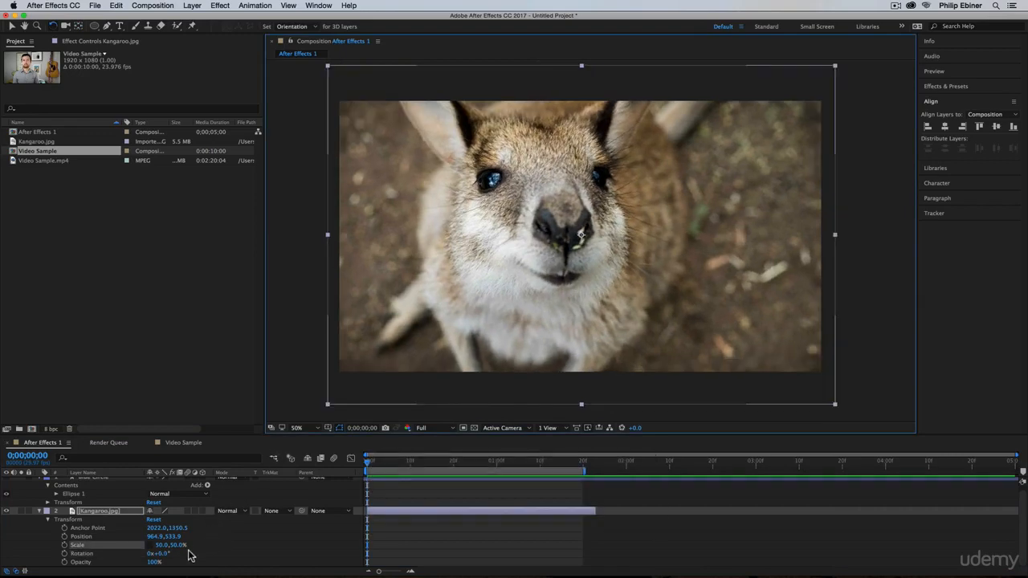
- Set the Kangaroo.jpg layer's opacity to 50% and turn on the transparency grid in the composition view
left_click_drag(153, 561, 175, 571)
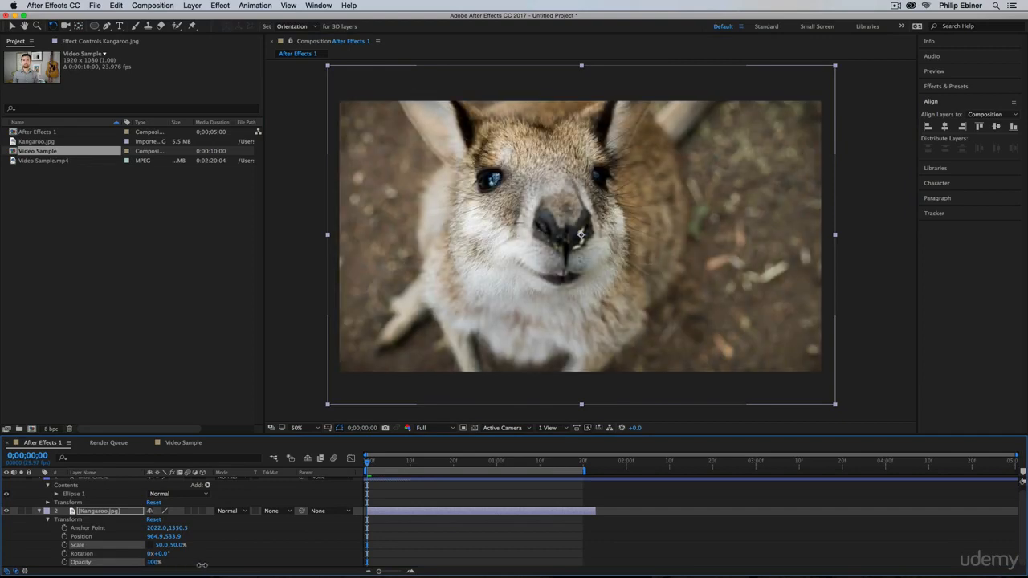
left_click_drag(201, 565, 151, 565)
left_click(151, 563)
type("50")
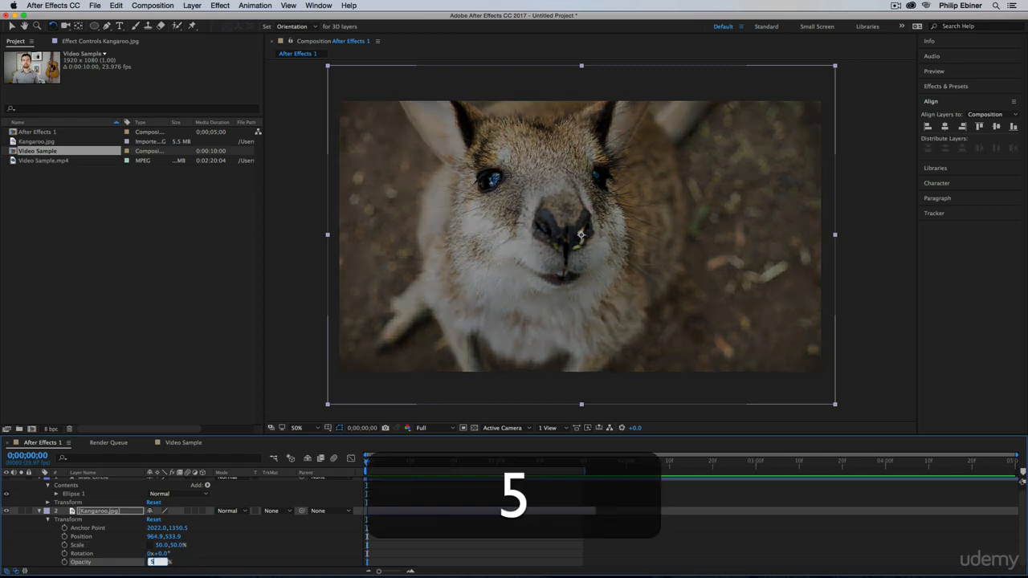
key("Return")
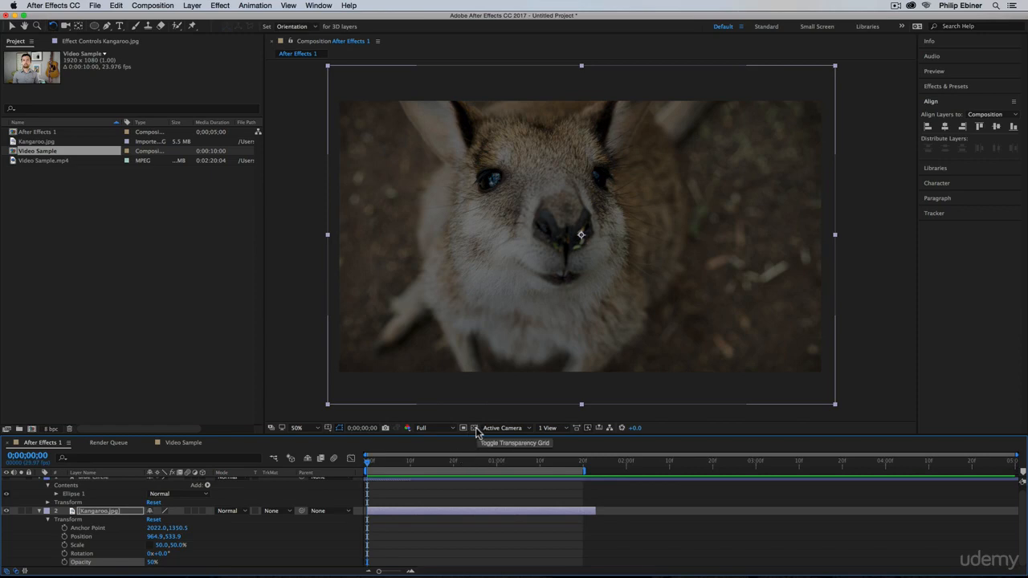
left_click(474, 428)
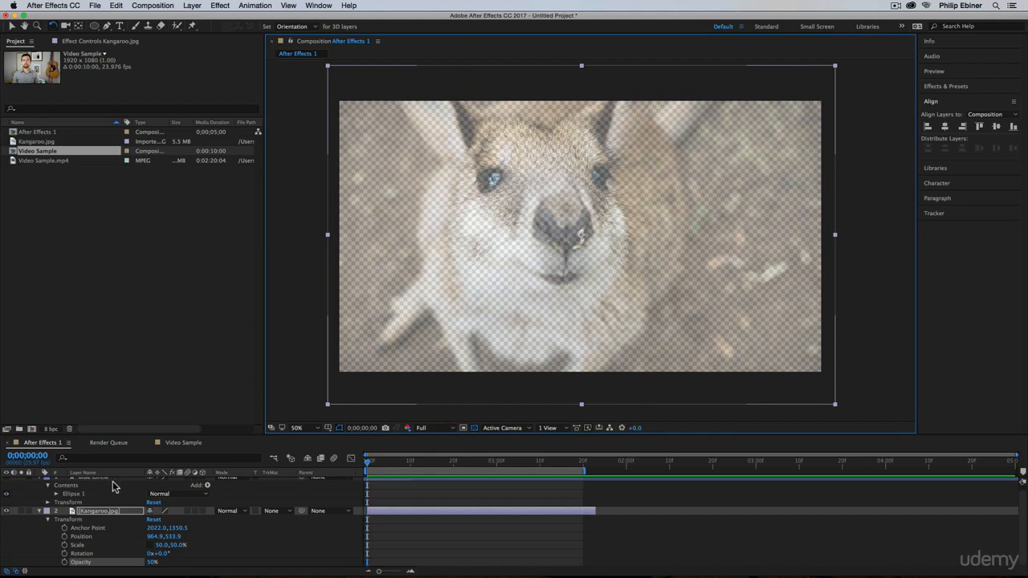
- Move the Kangaroo.jpg layer above the Blue Circle layer and make the Blue Circle visible
scroll(94, 531, "up", 1)
left_click_drag(98, 519, 106, 482)
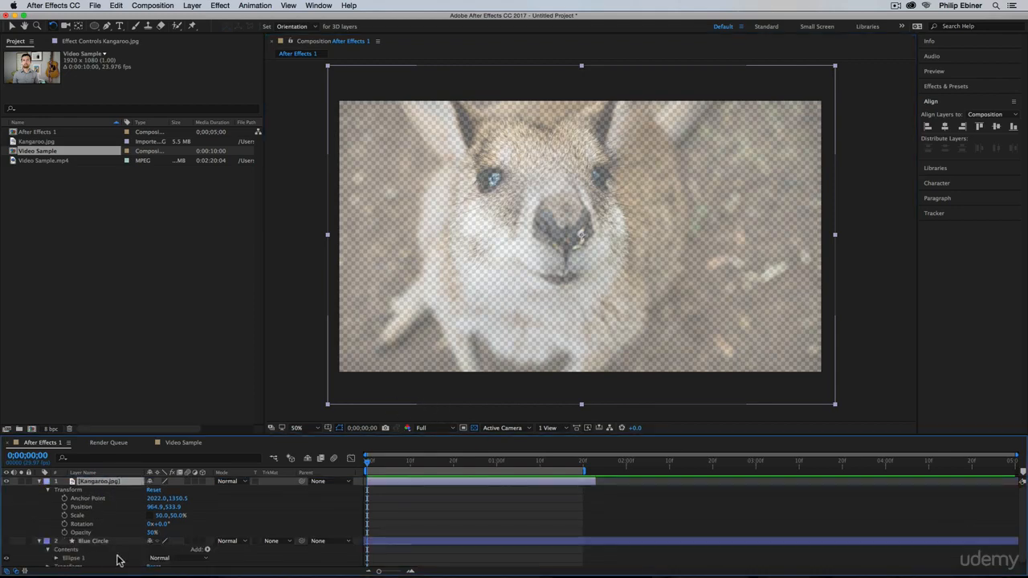
scroll(7, 554, "down", 1)
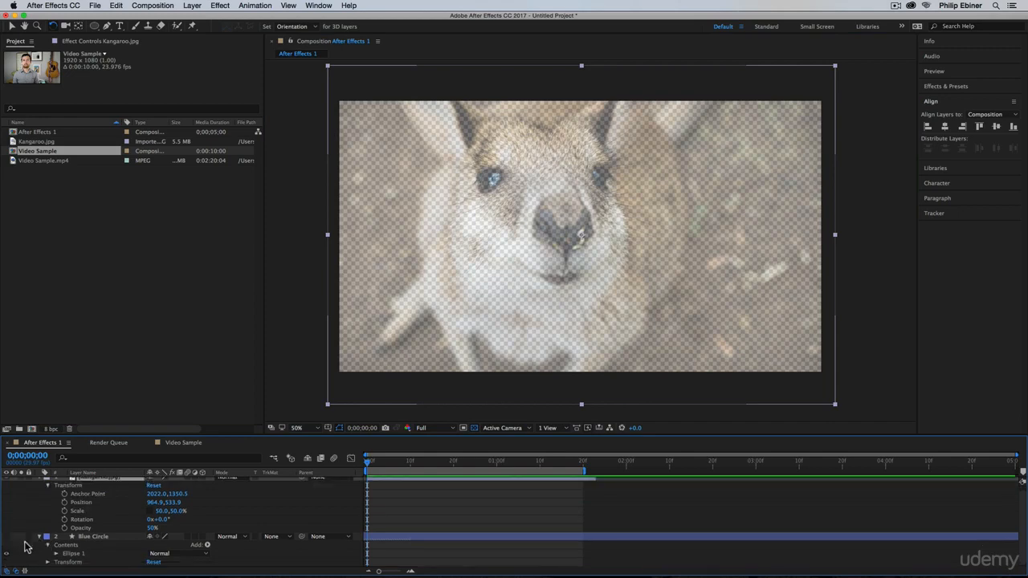
left_click(7, 537)
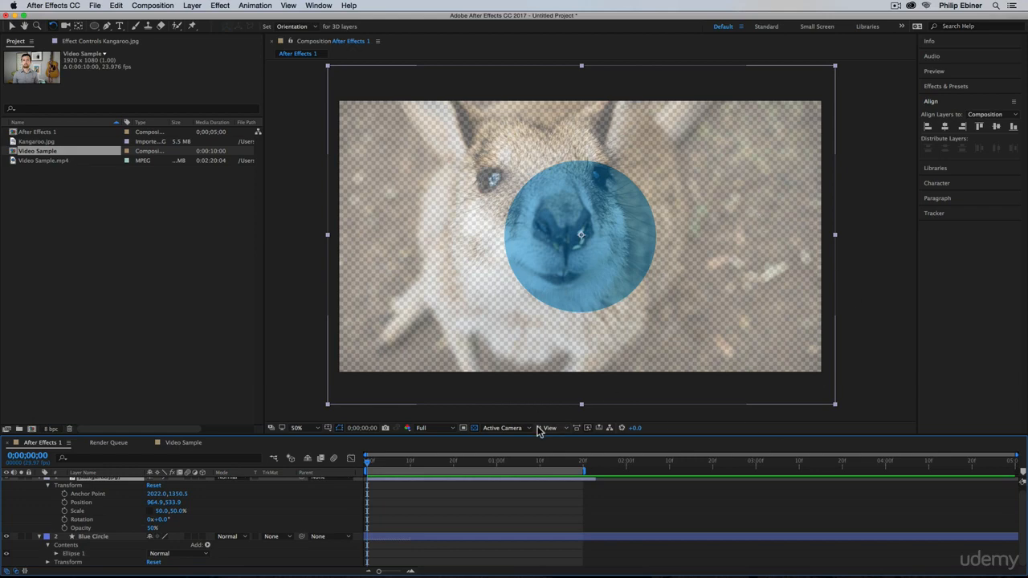
scroll(252, 523, "up", 1)
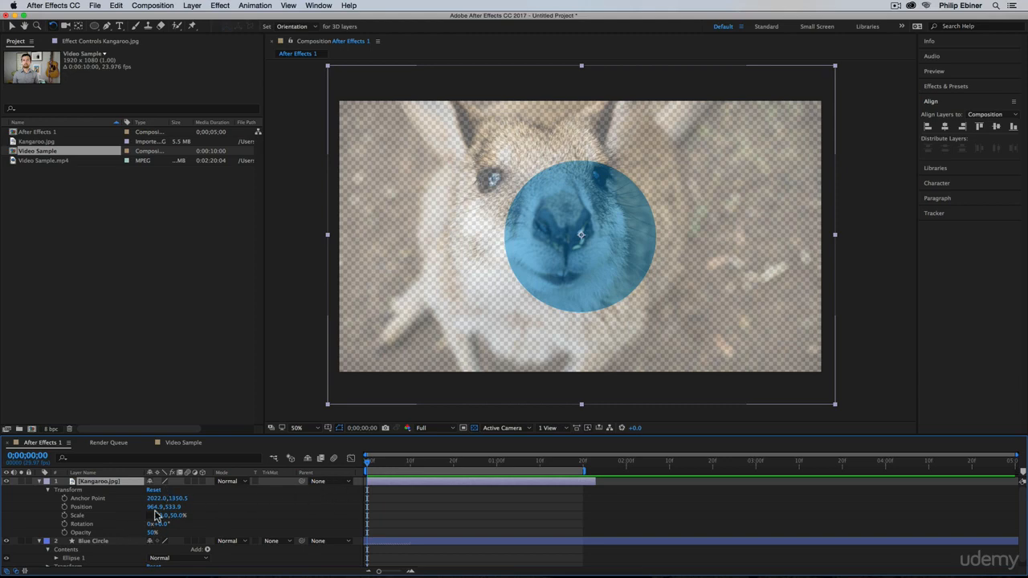
- Turn off the transparency grid, set the Kangaroo.jpg layer's opacity to 100% and deselect the layer
left_click(475, 429)
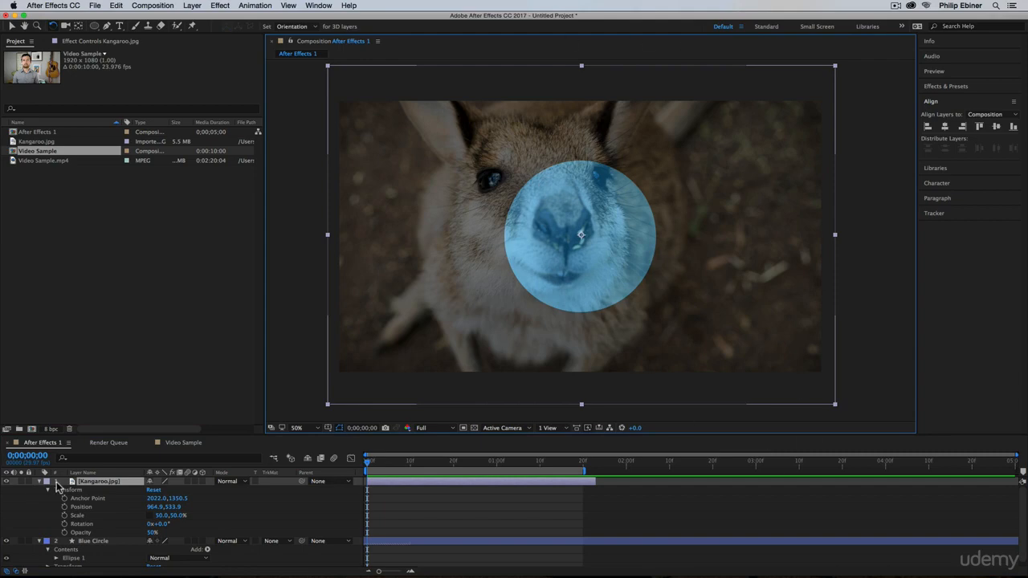
left_click_drag(153, 533, 269, 532)
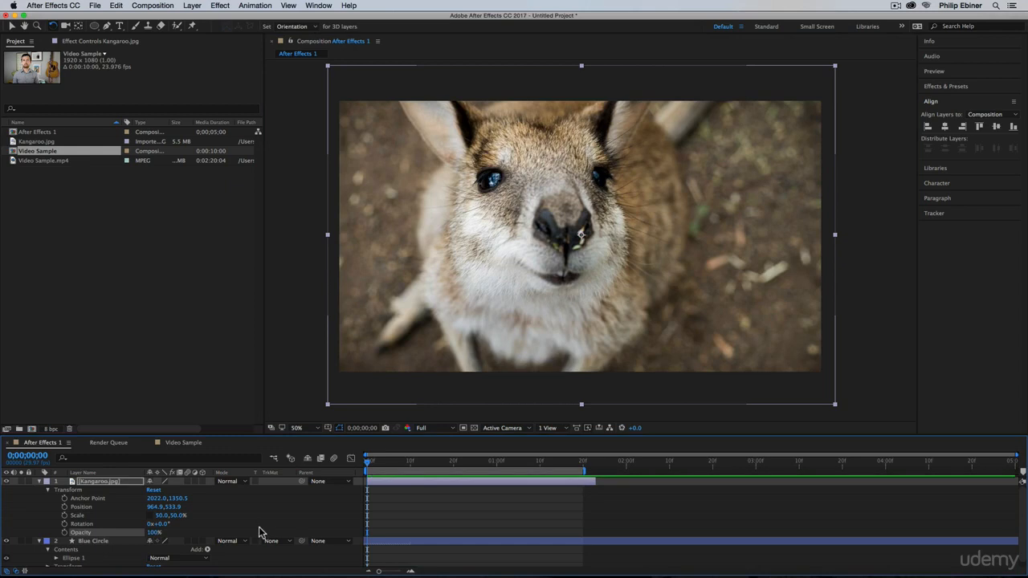
left_click(392, 511)
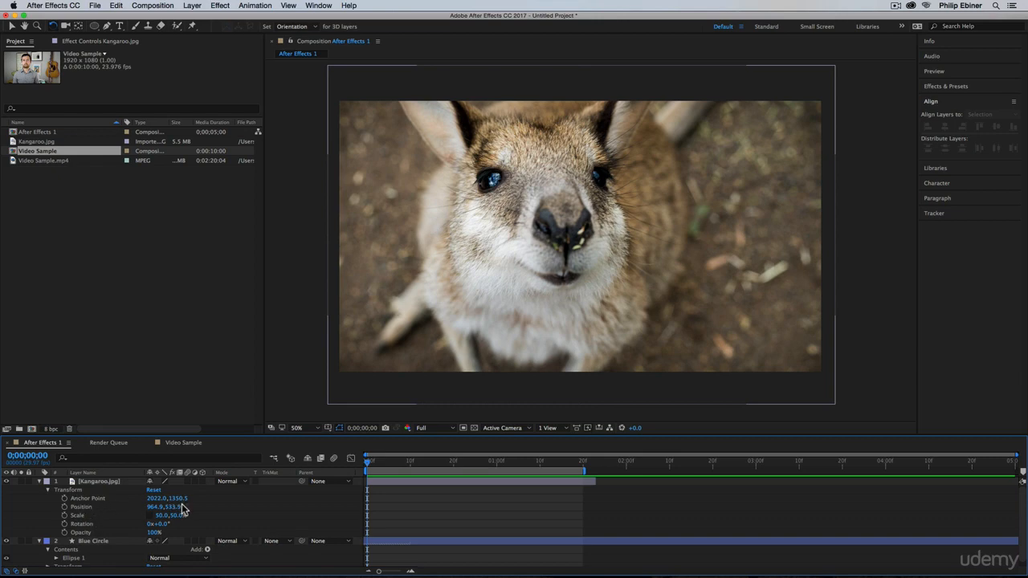
- Isolate the Anchor Point, Position and Scale properties of both layers in the timeline, one property after another
key("a")
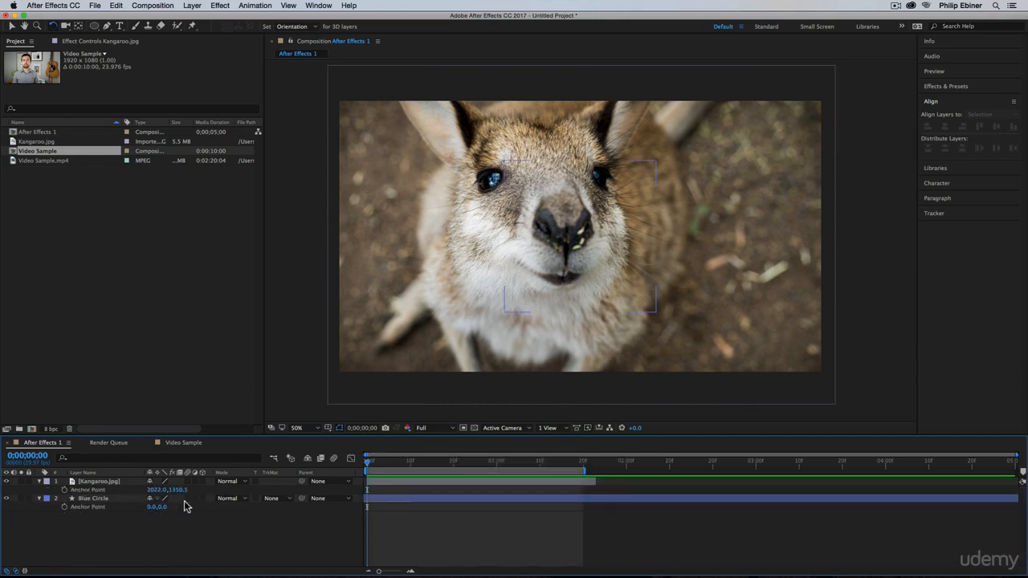
key("p")
left_click(122, 490)
key("s")
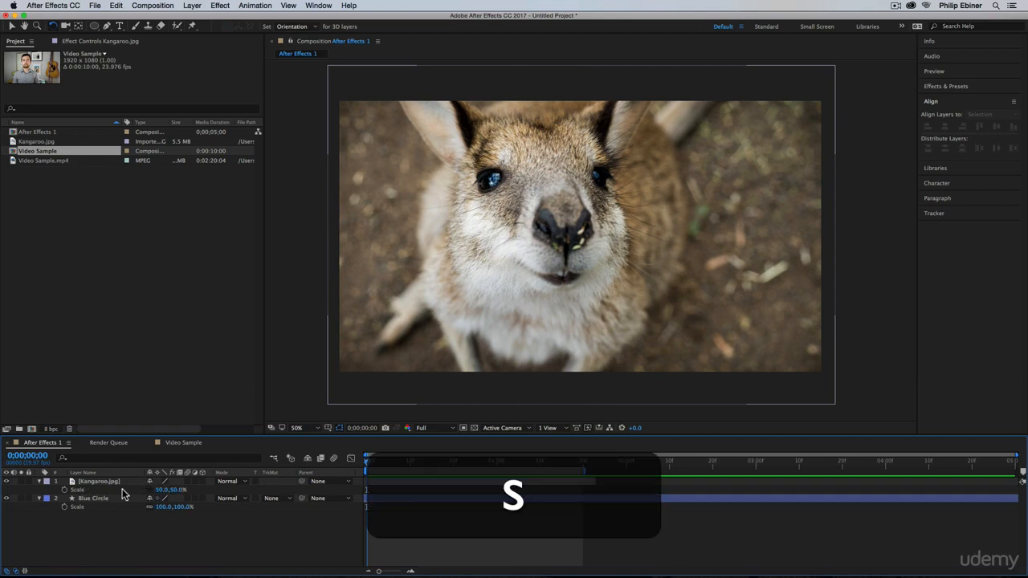
- Isolate the Rotation property and then the Opacity property of both layers in the timeline
key("r")
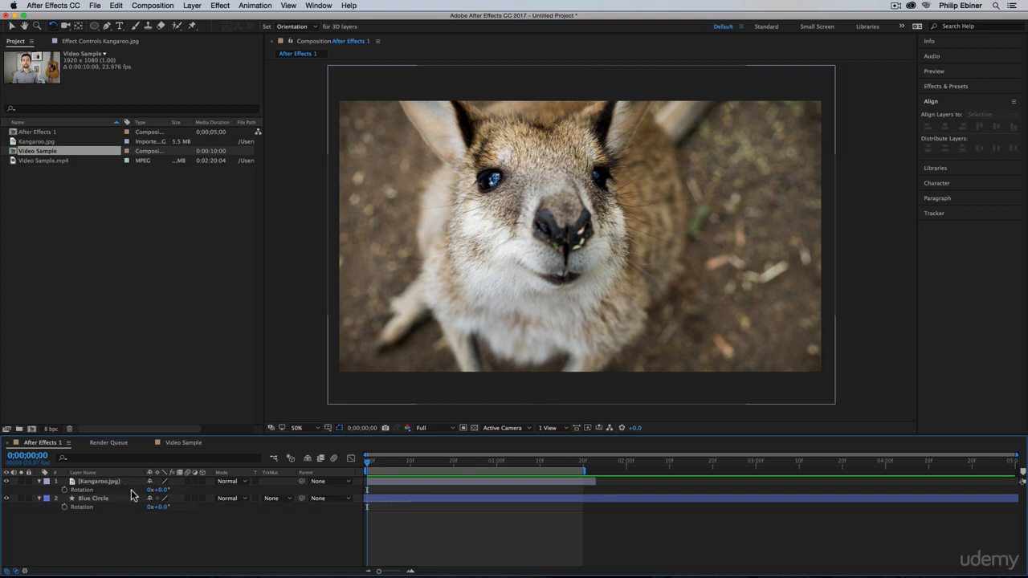
key("t")
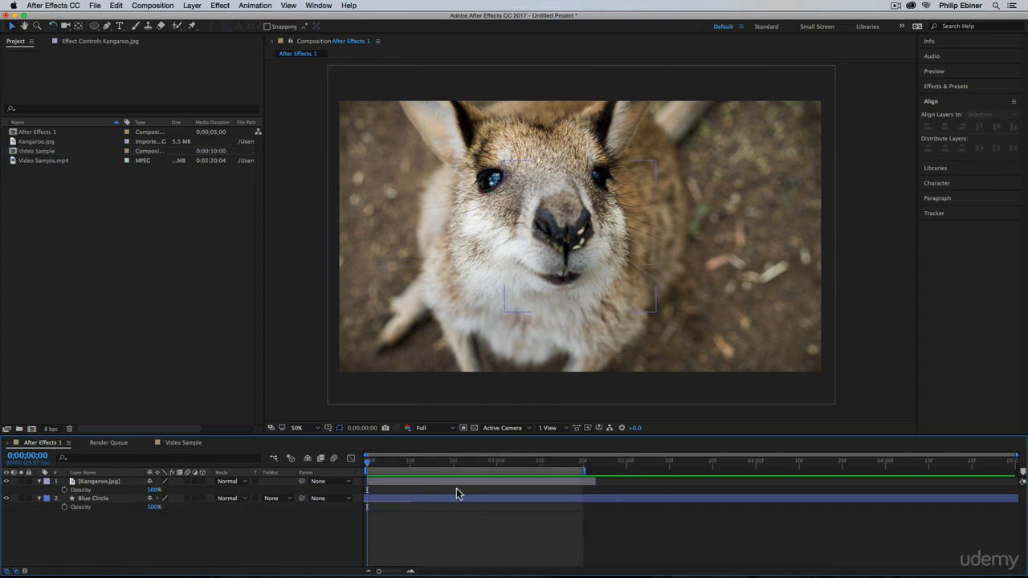
- Select only the Kangaroo.jpg layer, toggle its isolated properties, and expand its full Transform group
left_click(407, 481)
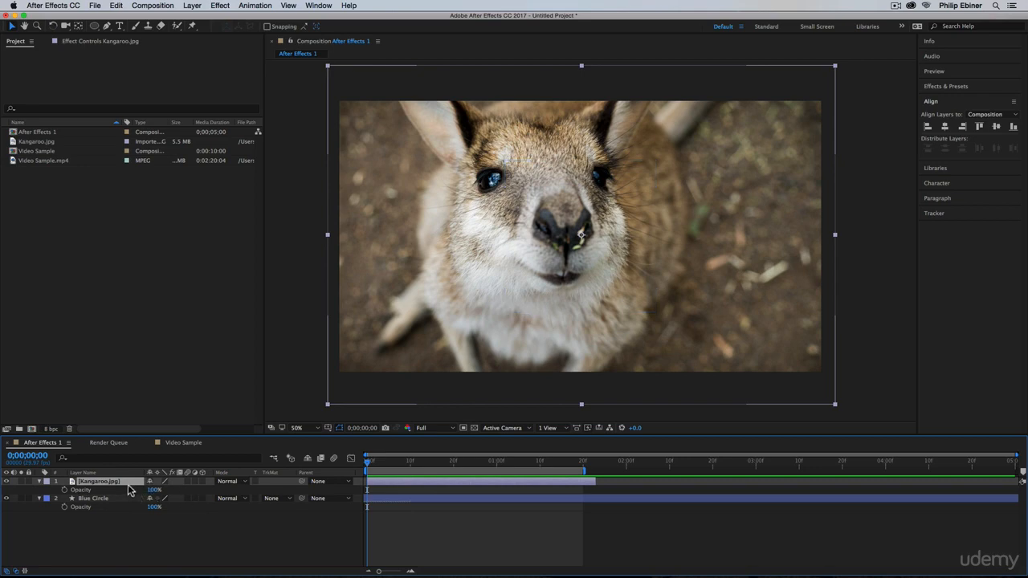
key("t")
key("s")
left_click(38, 481)
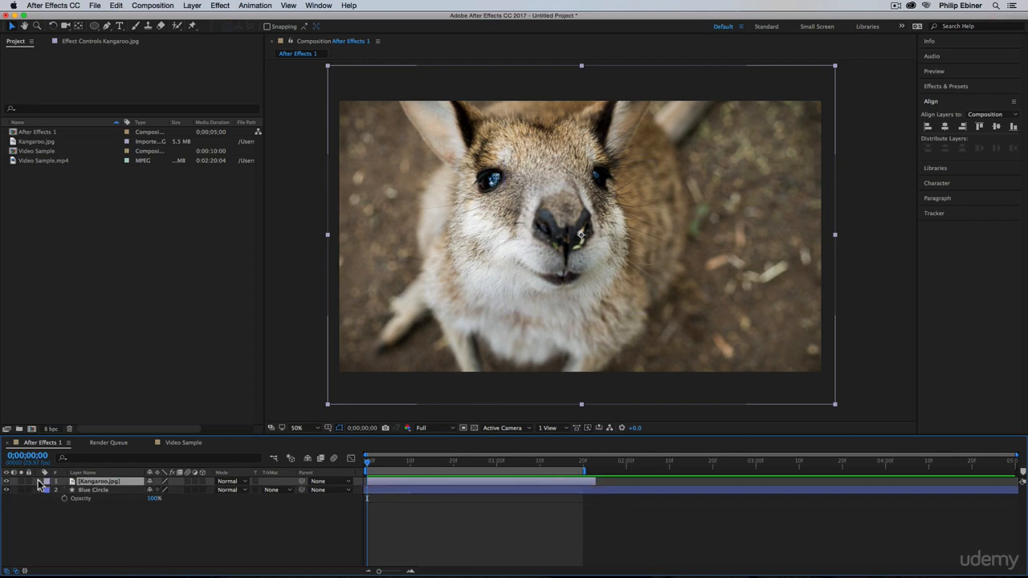
left_click(38, 481)
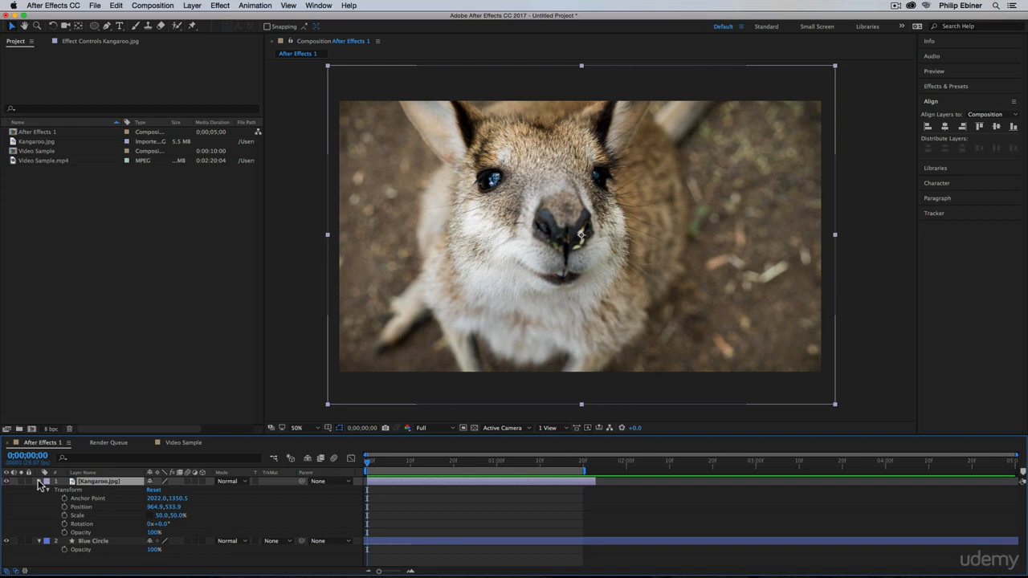
- Isolate the Kangaroo.jpg layer's Scale property in the timeline and hide it again
left_click(39, 481)
left_click(38, 481)
key("s")
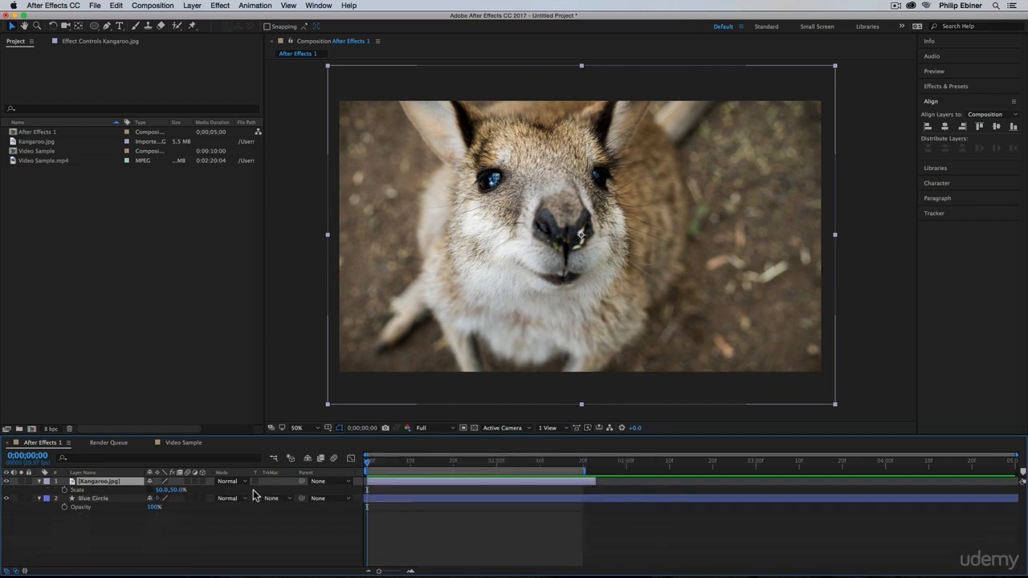
key("s")
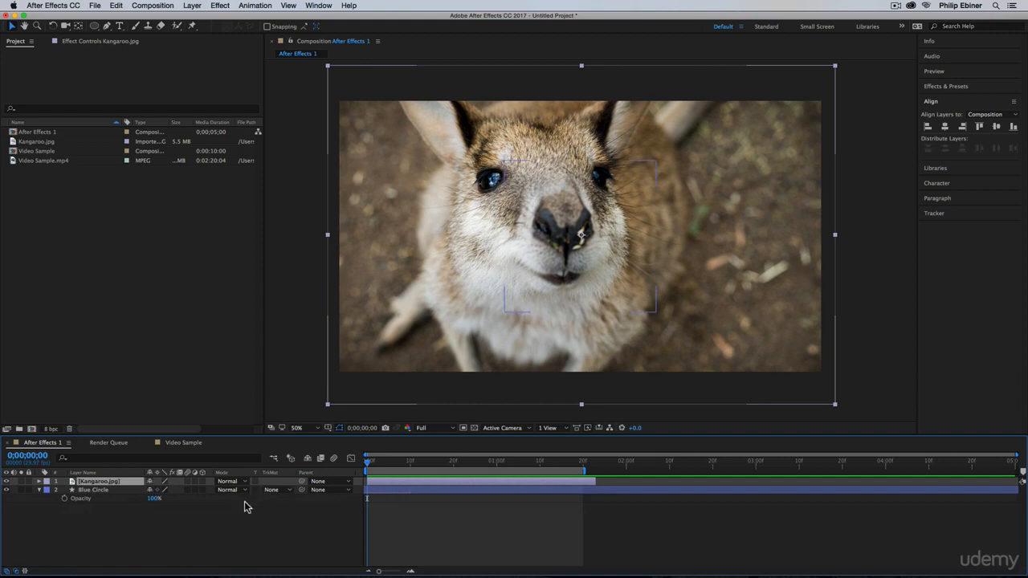
- Select the Kangaroo.jpg and Blue Circle layers together, first as a range and again by adding Kangaroo.jpg to Blue Circle
key("t")
left_click(91, 490, "shift")
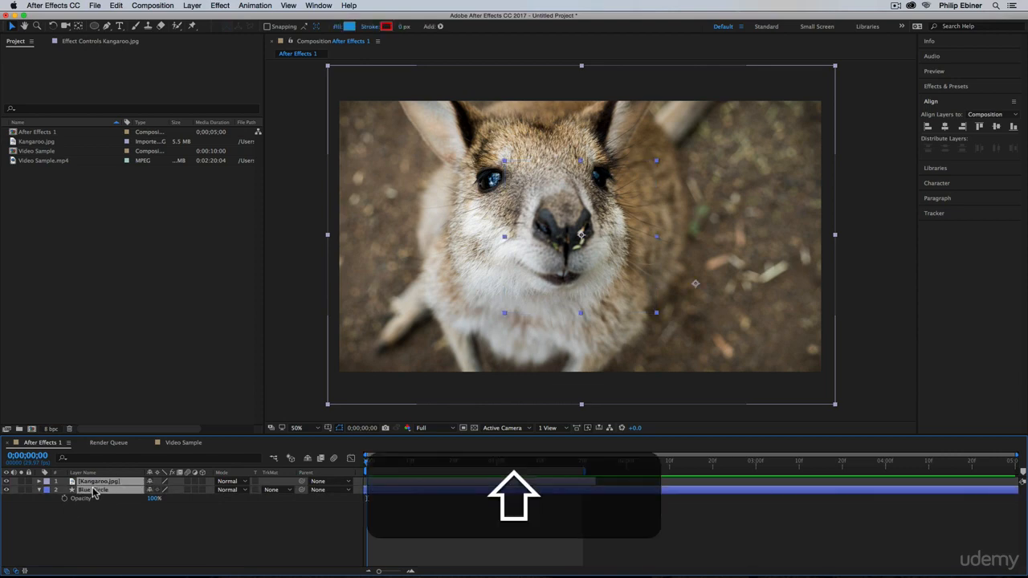
left_click(113, 533)
left_click(122, 490)
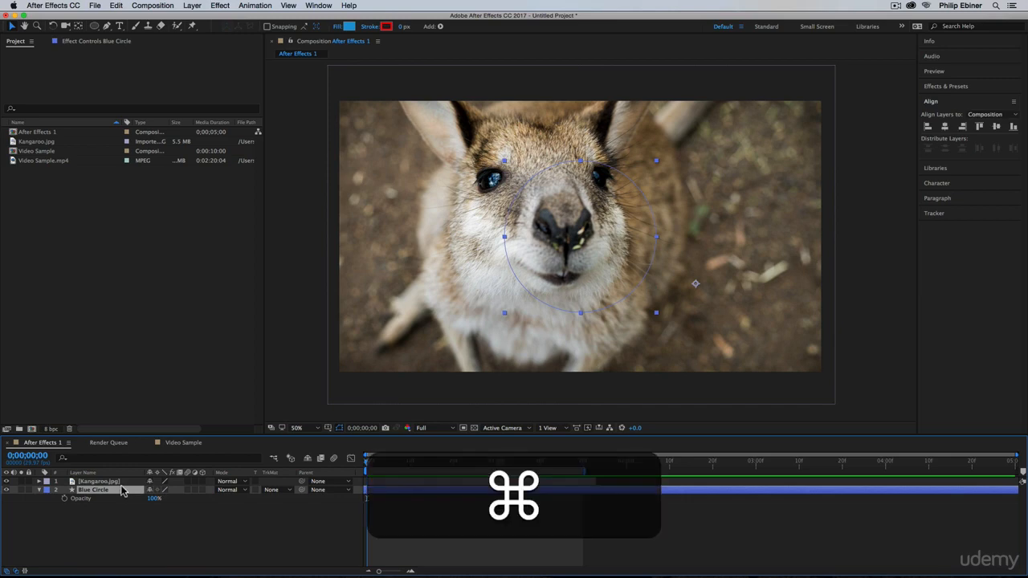
left_click(122, 482, "super")
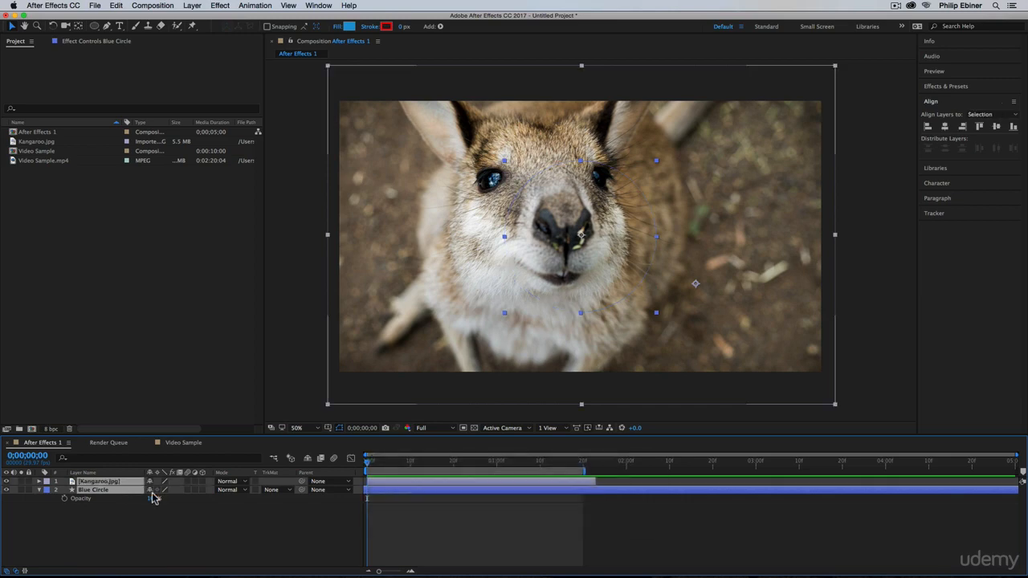
- Cycle both selected layers through the isolated Scale, Opacity and Anchor Point properties, finish on Scale, and deselect the layers
key("s")
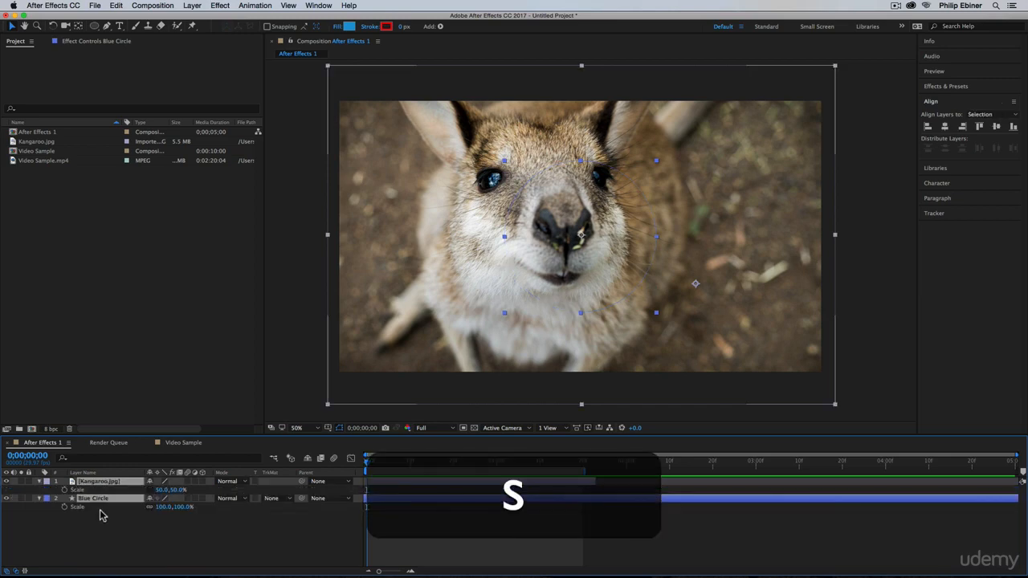
key("t")
key("s")
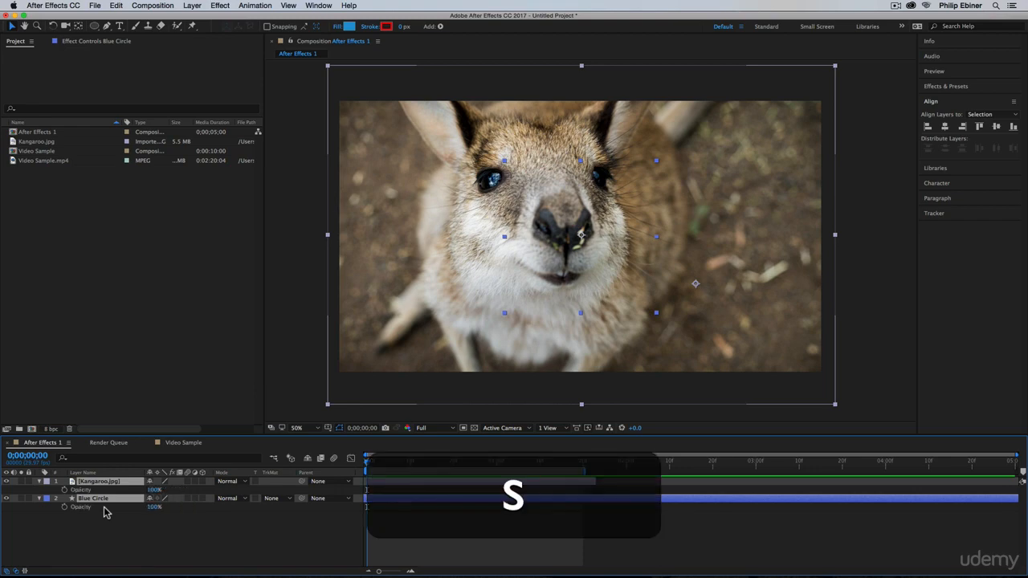
key("t")
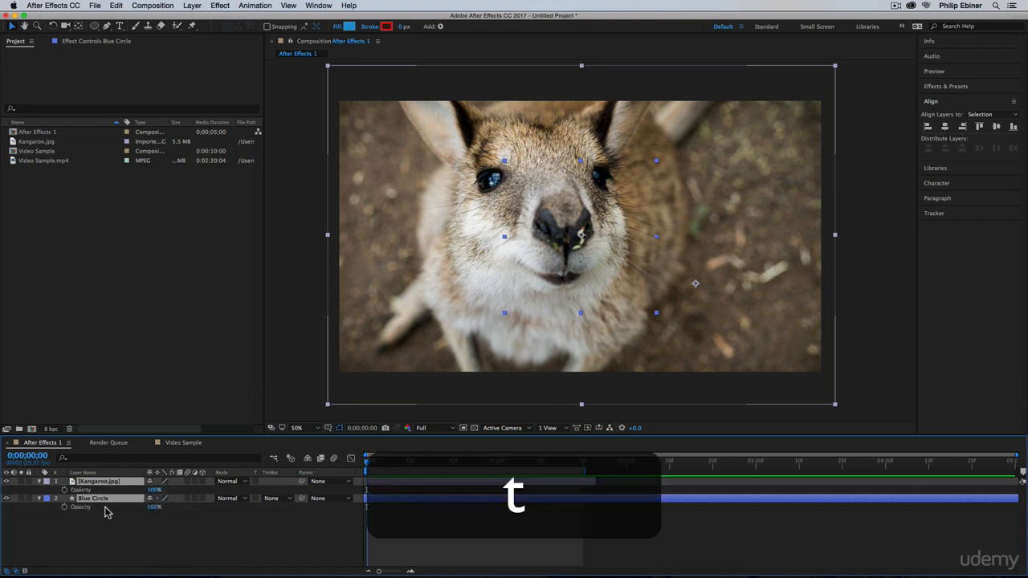
key("a")
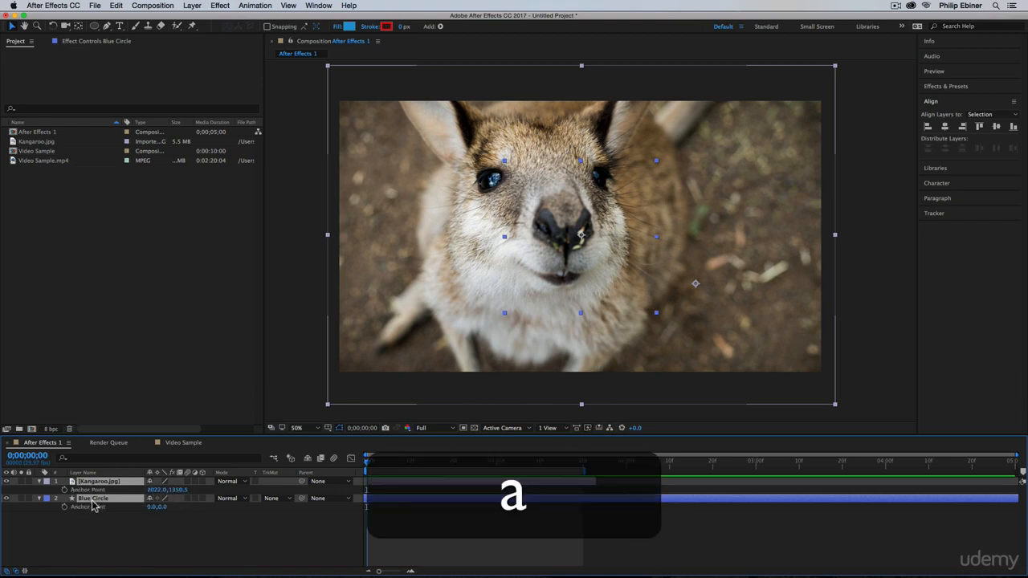
key("s")
left_click(166, 526)
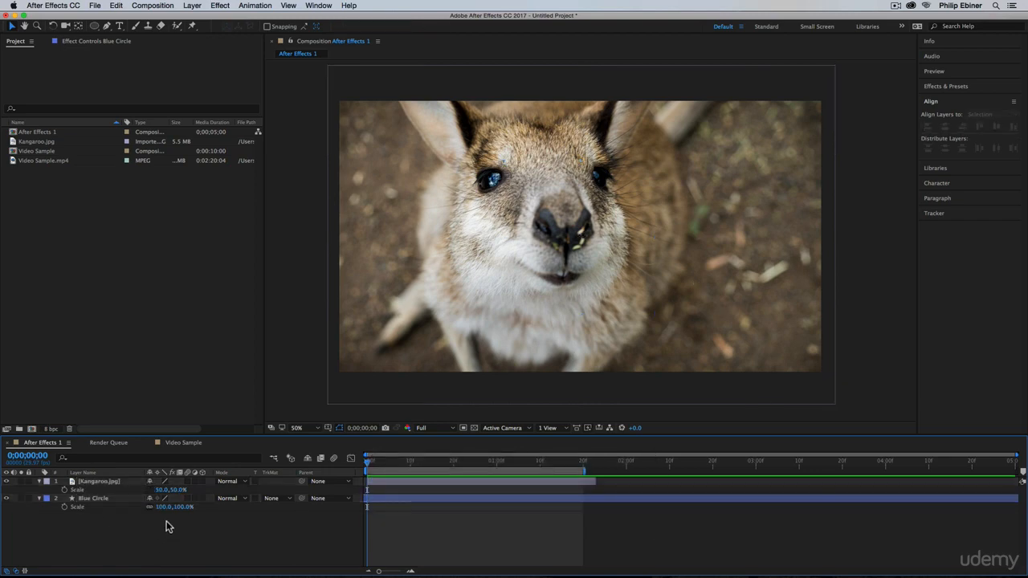
- Expand the full property lists of the Kangaroo.jpg and Blue Circle layers and fold up both Transform groups
left_click(38, 482)
left_click(38, 481)
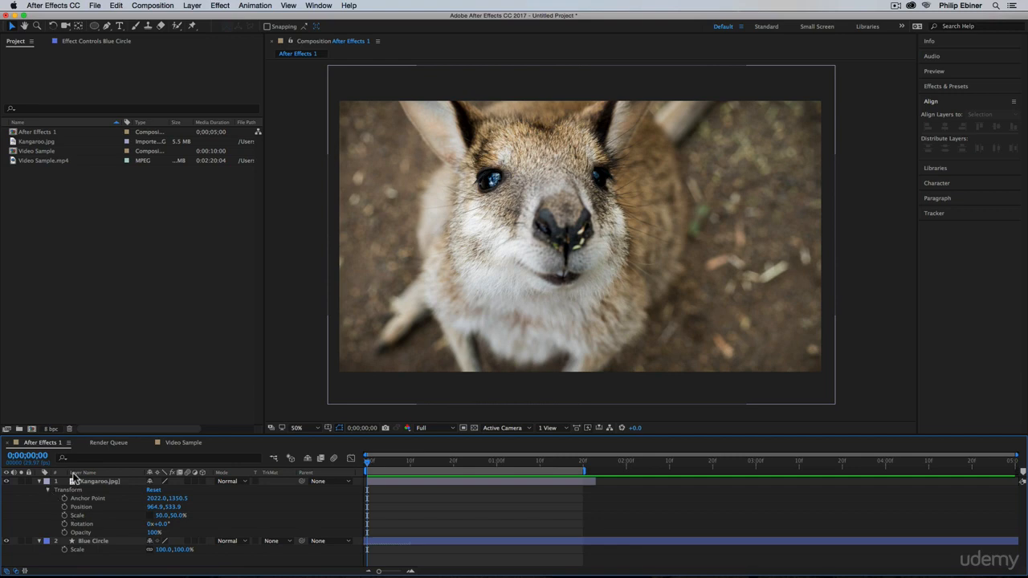
left_click(46, 490)
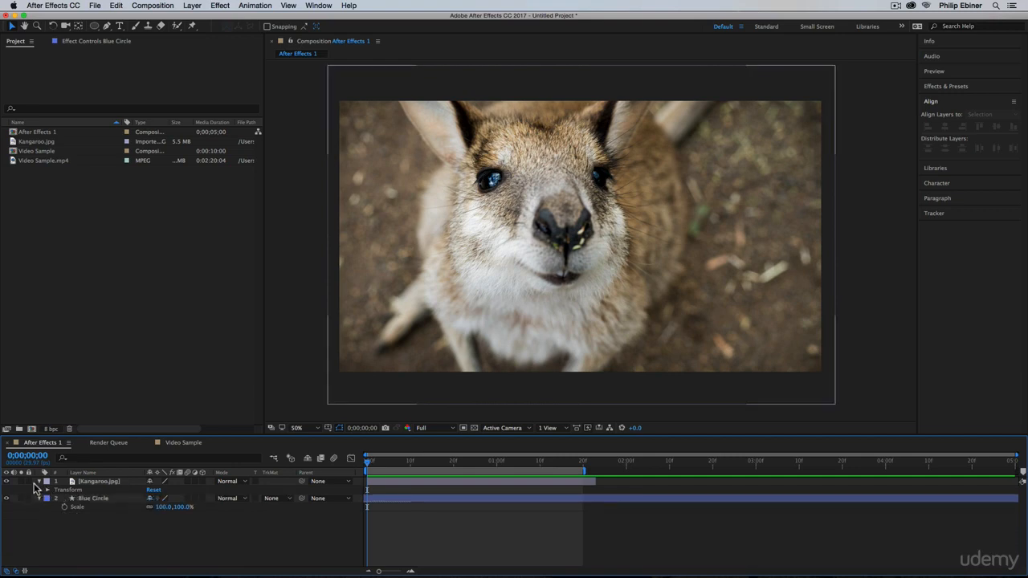
left_click(38, 498)
left_click(37, 499)
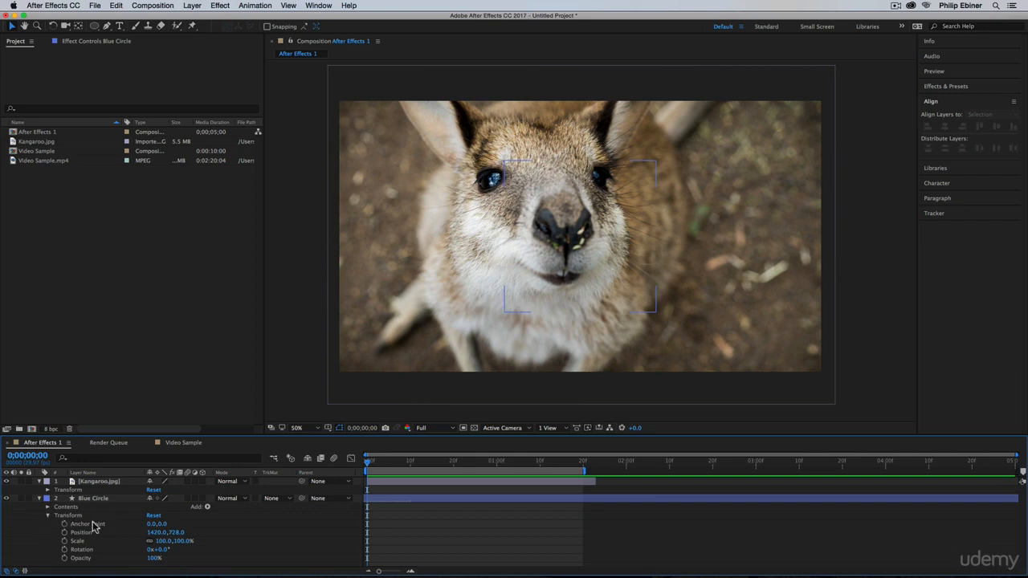
left_click(48, 515)
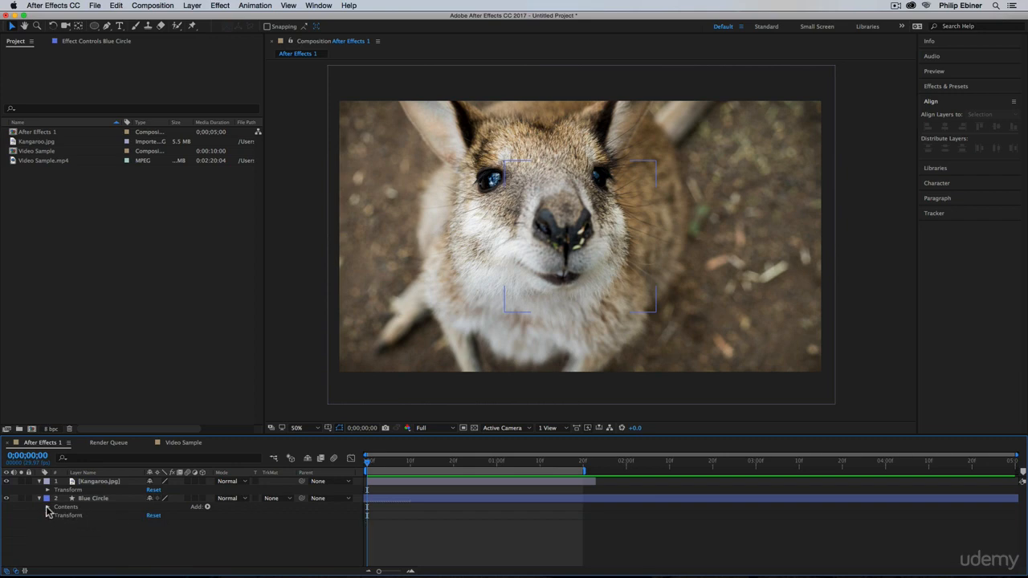
- Expand the Blue Circle layer's Contents, look inside Ellipse 1 and select that shape
left_click(47, 507)
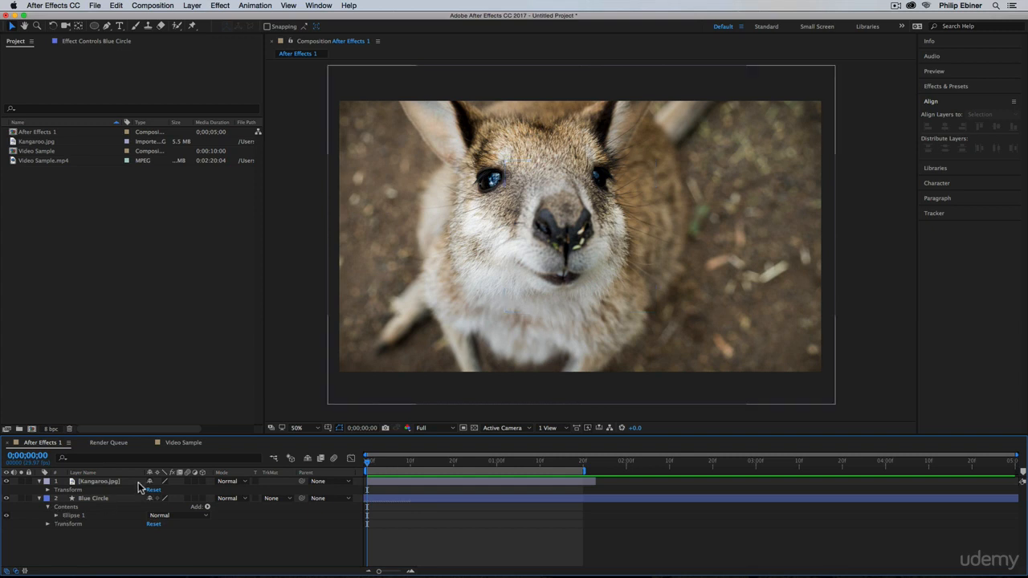
left_click(57, 516)
left_click(56, 516)
left_click(93, 516)
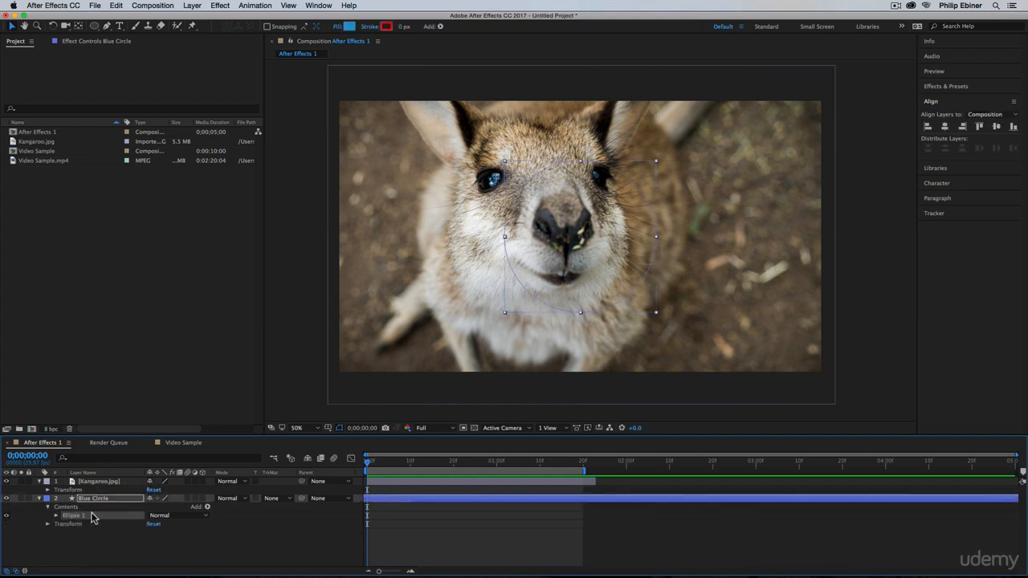
- Hide the Kangaroo.jpg layer and reselect Ellipse 1 inside the Blue Circle layer
left_click(6, 482)
left_click(104, 538)
left_click(73, 516)
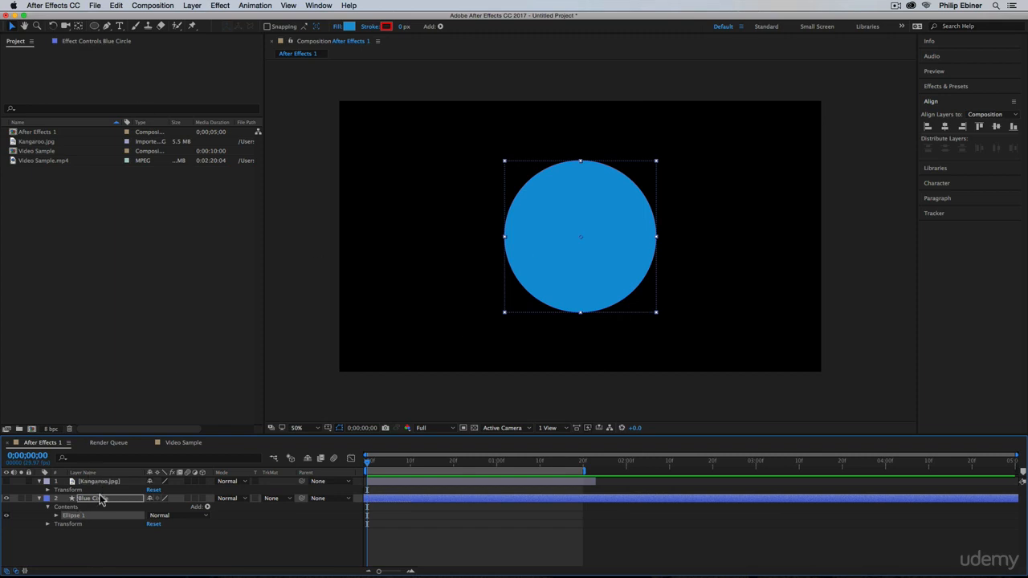
- Draw a second, smaller circle up and left of the existing one within the Blue Circle layer, and toggle the layer's visibility off and on
left_click(96, 28)
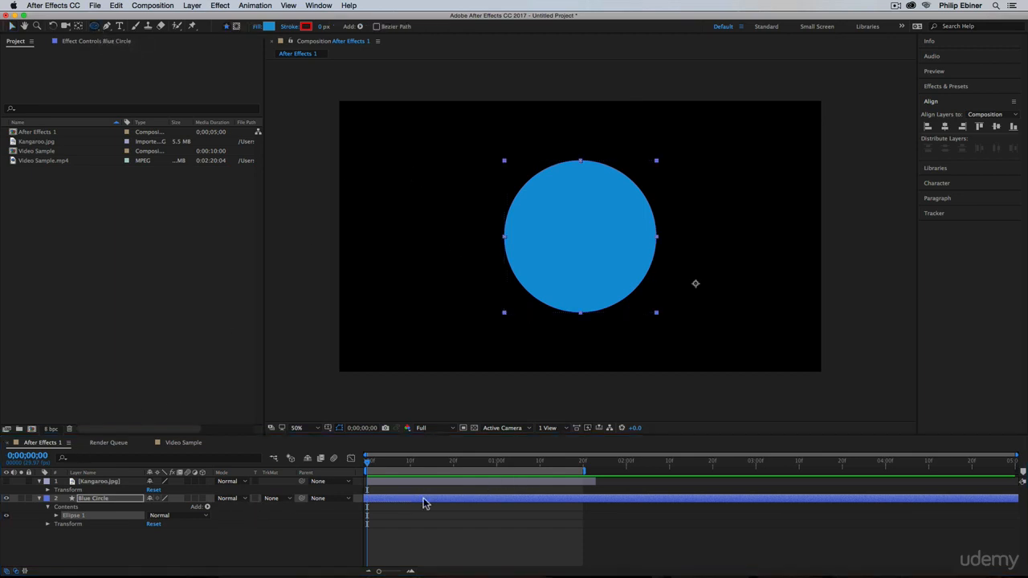
left_click(412, 159)
mouse_move(412, 160)
left_mouse_down()
mouse_move(521, 250)
mouse_move(526, 175)
mouse_move(487, 232)
mouse_move(502, 249)
left_mouse_up()
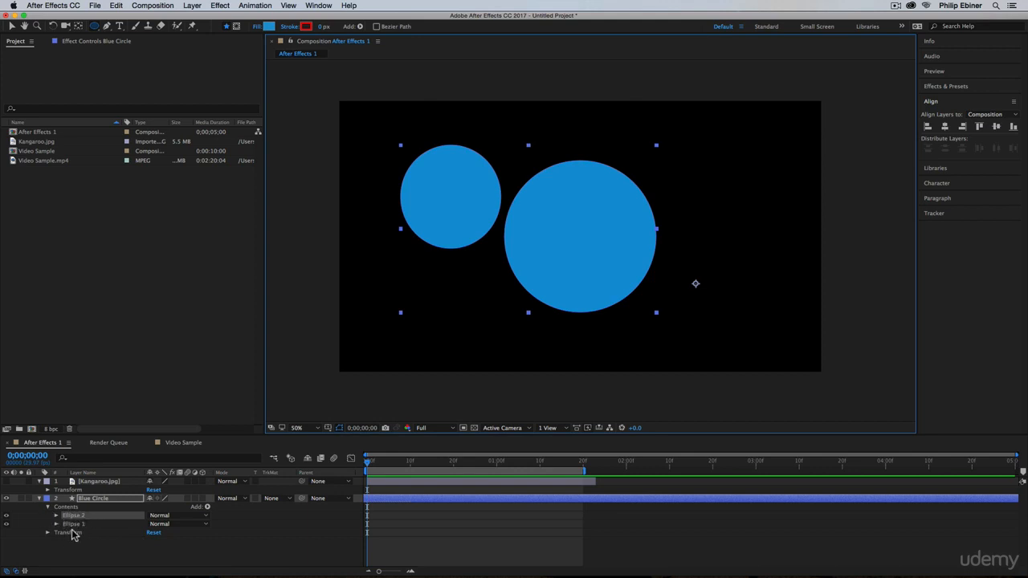
left_click(7, 499)
left_click(7, 499)
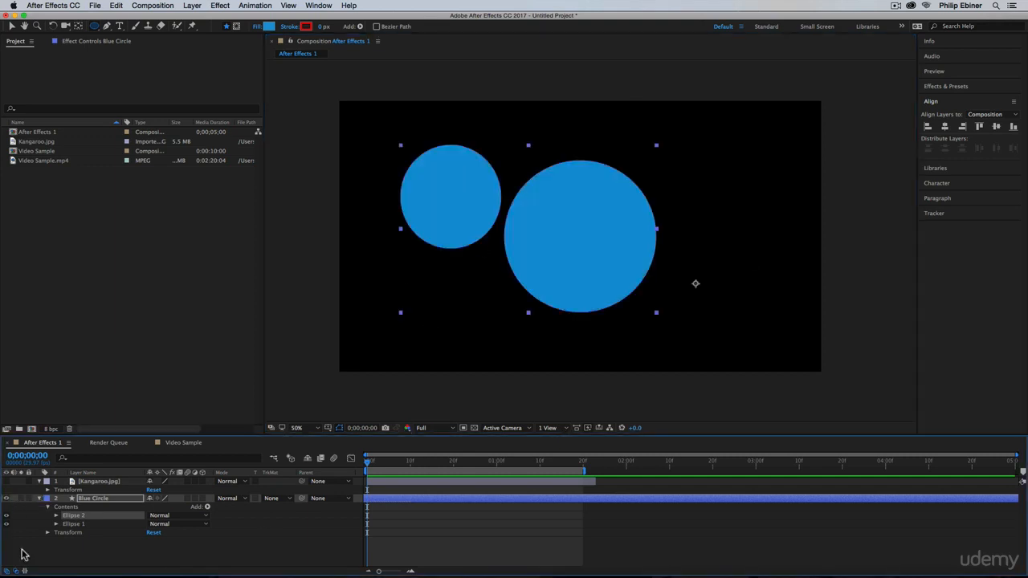
- Expand Ellipse 1 and its own Transform group to examine the shape's individual properties
left_click(56, 525)
scroll(363, 551, "down", 1)
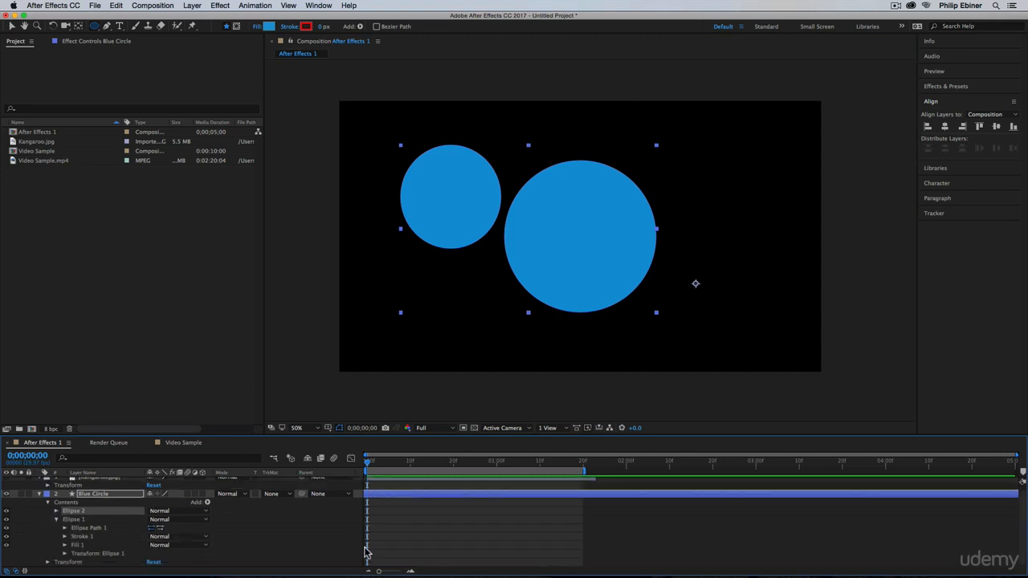
left_click(65, 555)
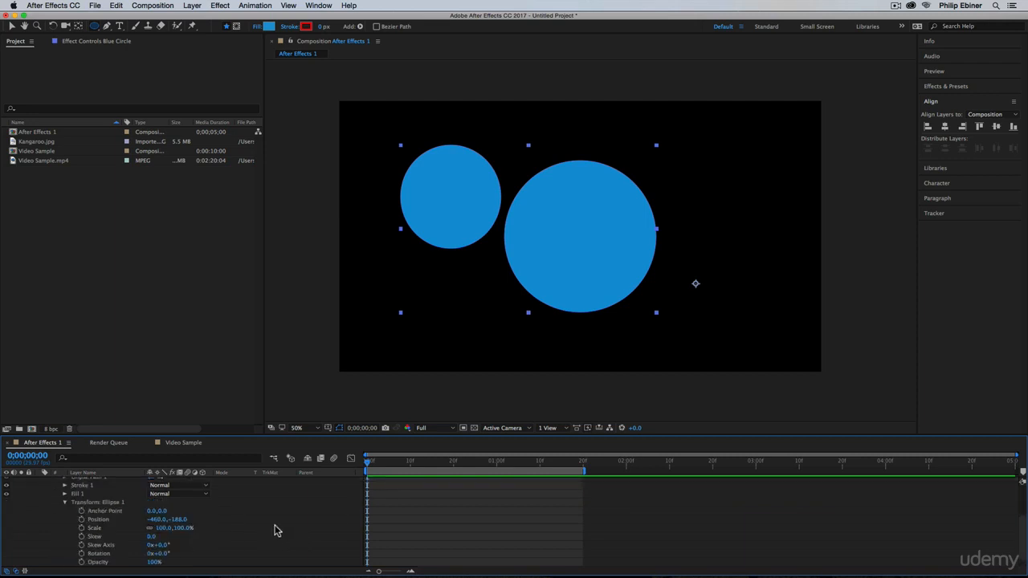
scroll(251, 528, "up", 1)
scroll(297, 530, "down", 1)
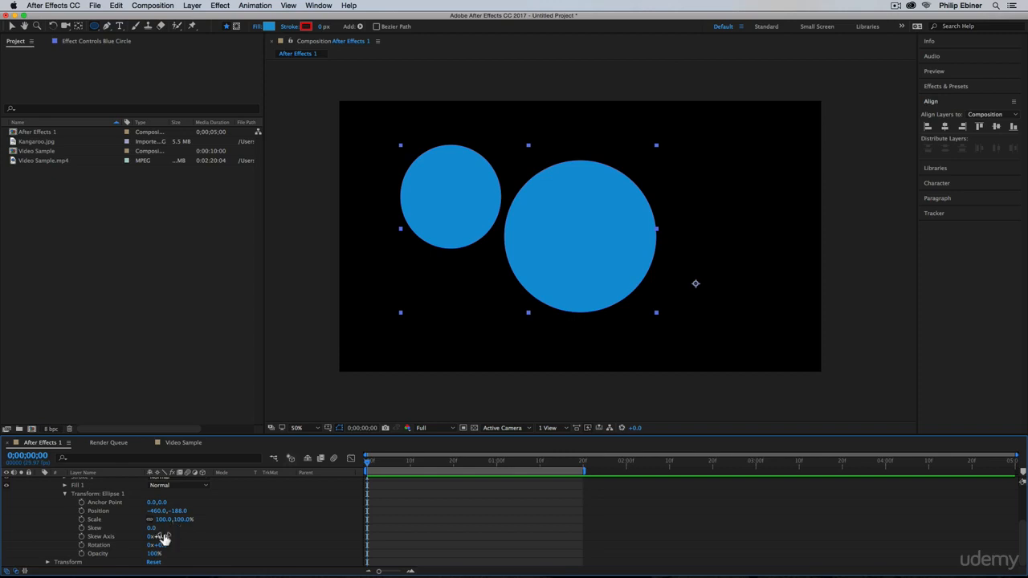
- Try out different Skew and Skew Axis values on Ellipse 1 and undo the changes
mouse_move(155, 531)
left_mouse_down()
mouse_move(185, 527)
mouse_move(140, 533)
left_mouse_up()
key("super+z")
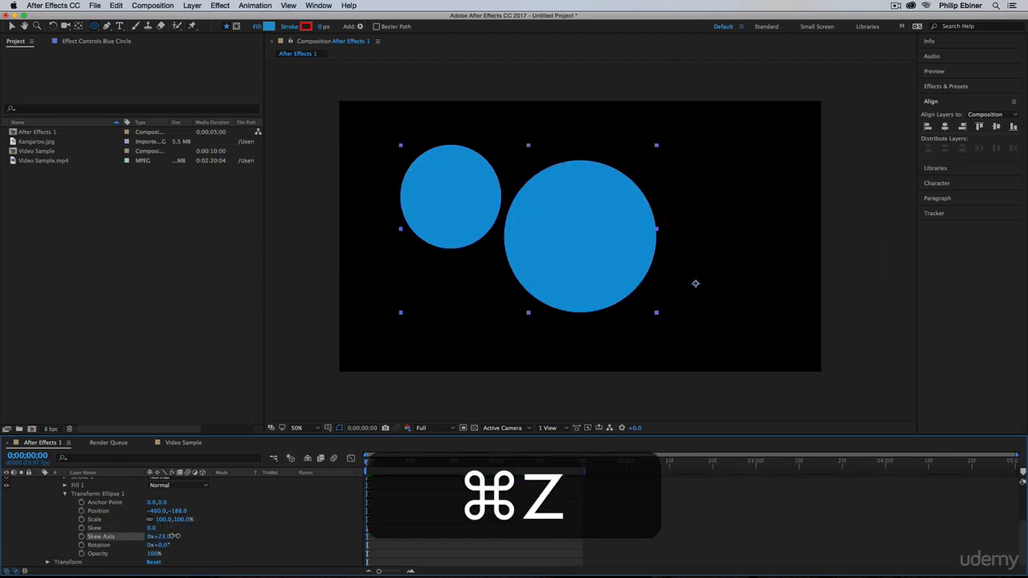
left_click_drag(153, 529, 182, 542)
key("super+z")
key("super+z")
key("super+z")
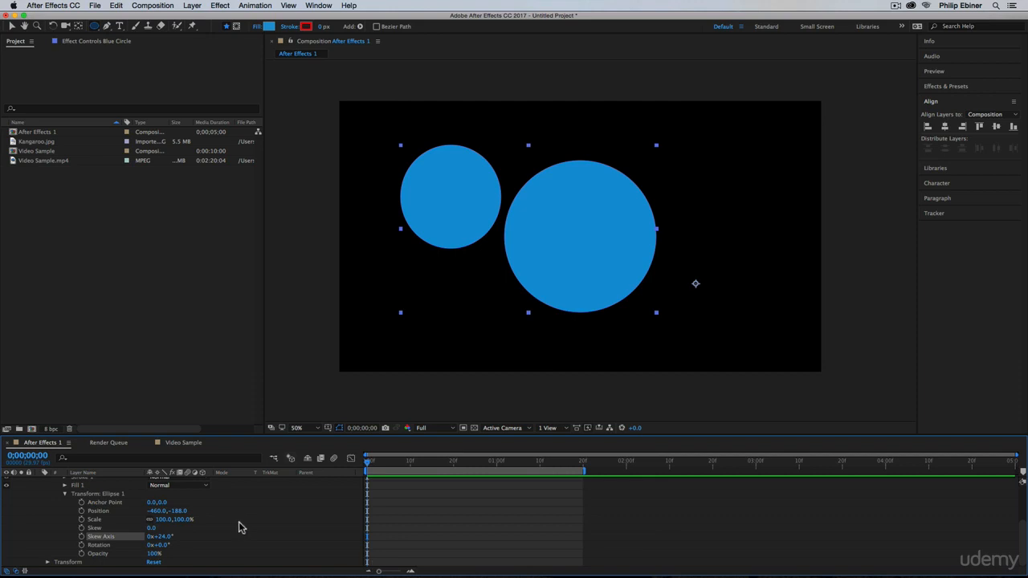
- Expand the Kangaroo.jpg layer's Transform group for comparison and fold it up again
scroll(241, 523, "up", 5)
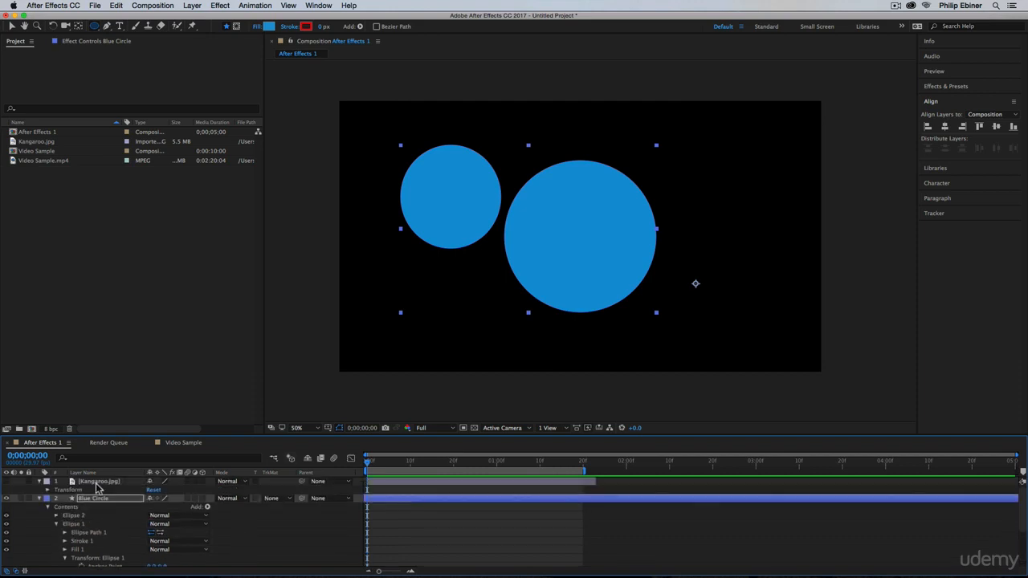
left_click(48, 491)
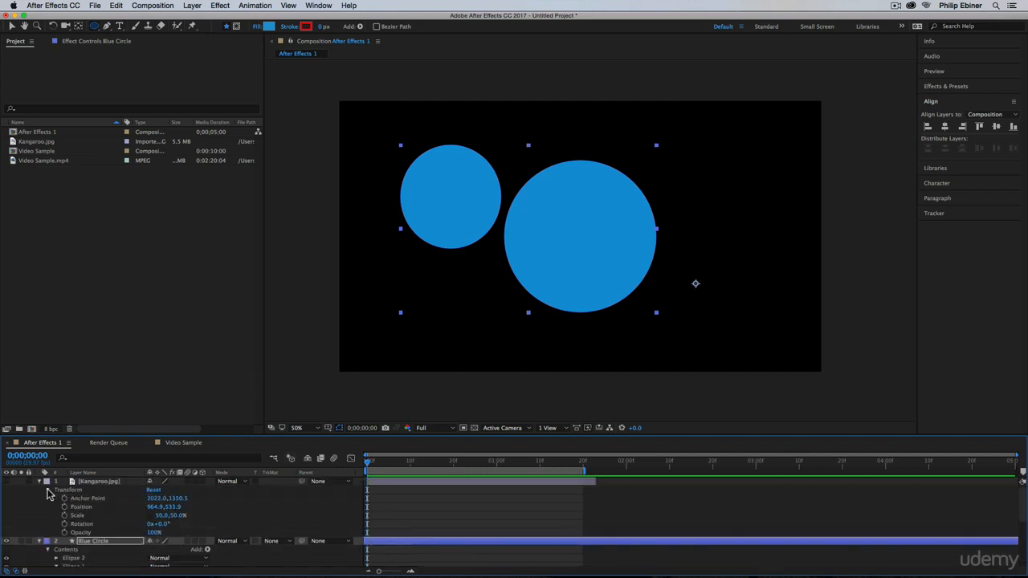
left_click(47, 492)
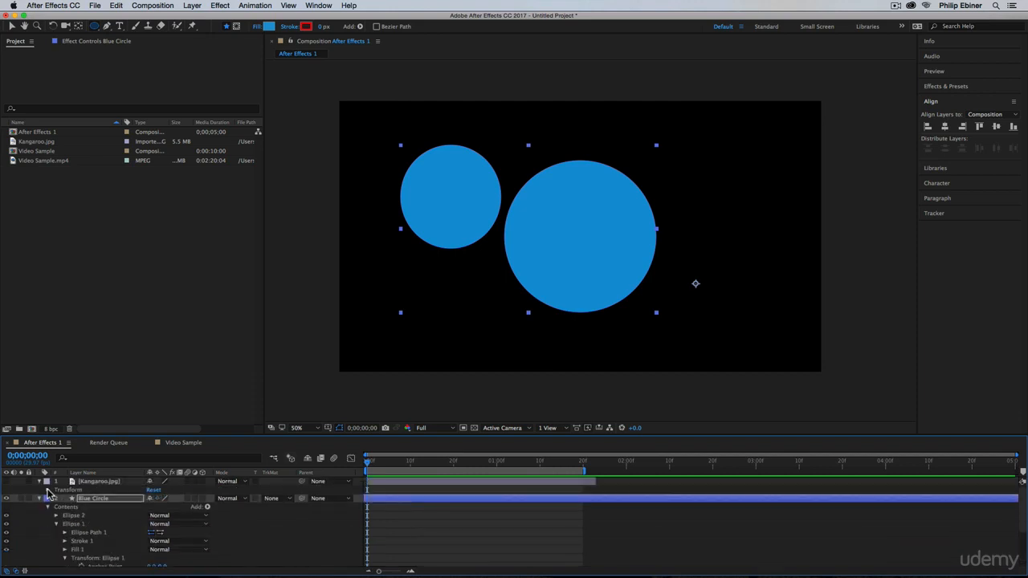
- Delete the Blue Circle layer from the composition
left_click(101, 499)
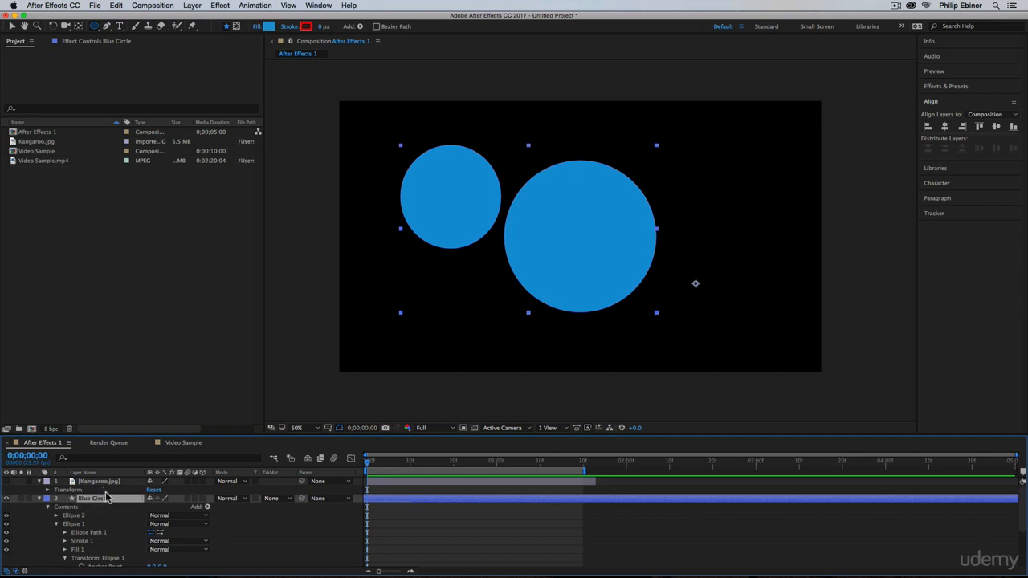
key("BackSpace")
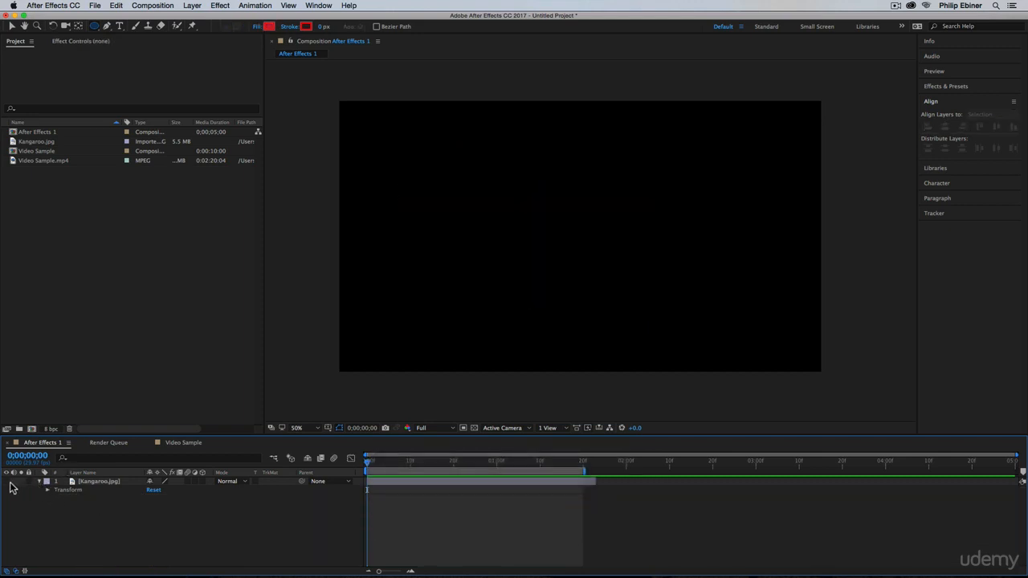
- Restore the deleted Blue Circle layer and delete only Ellipse 2 from its contents
key("super+z")
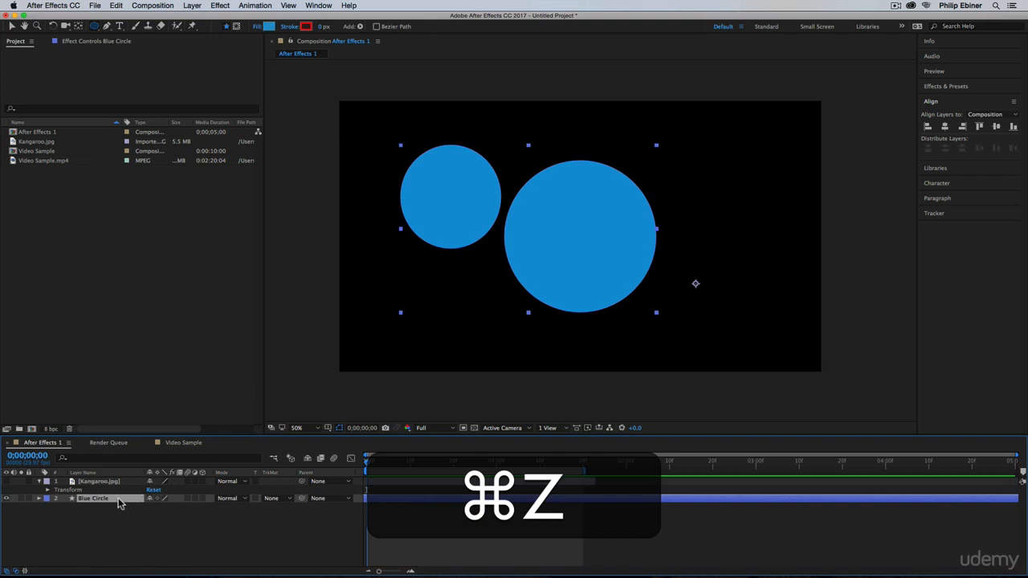
left_click(38, 500)
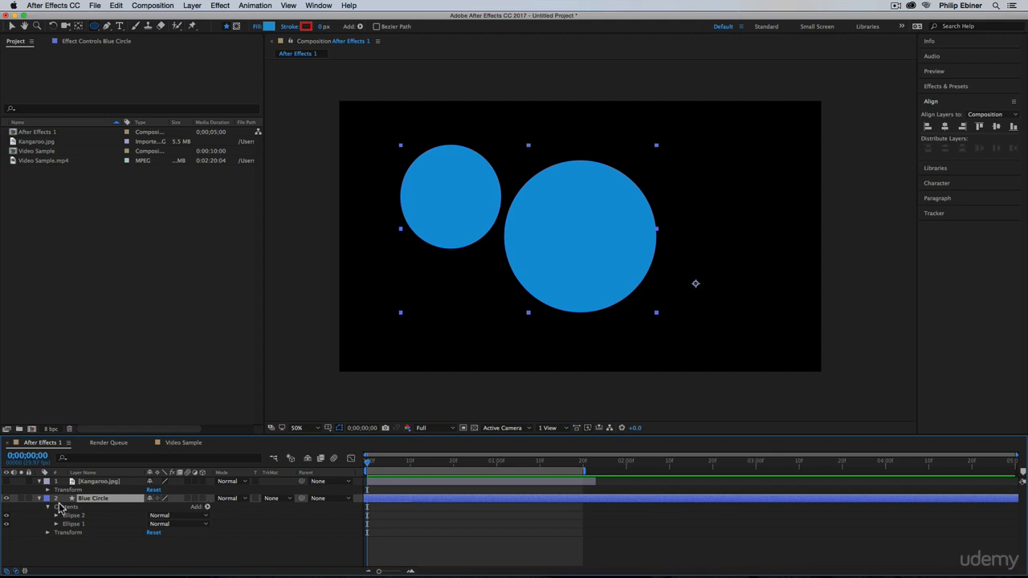
left_click(78, 527)
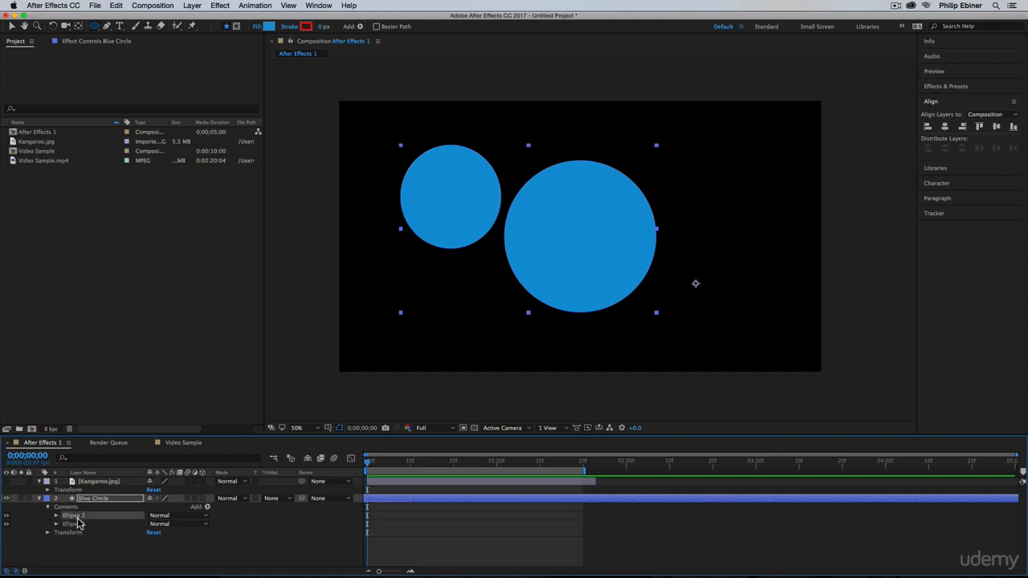
key("BackSpace")
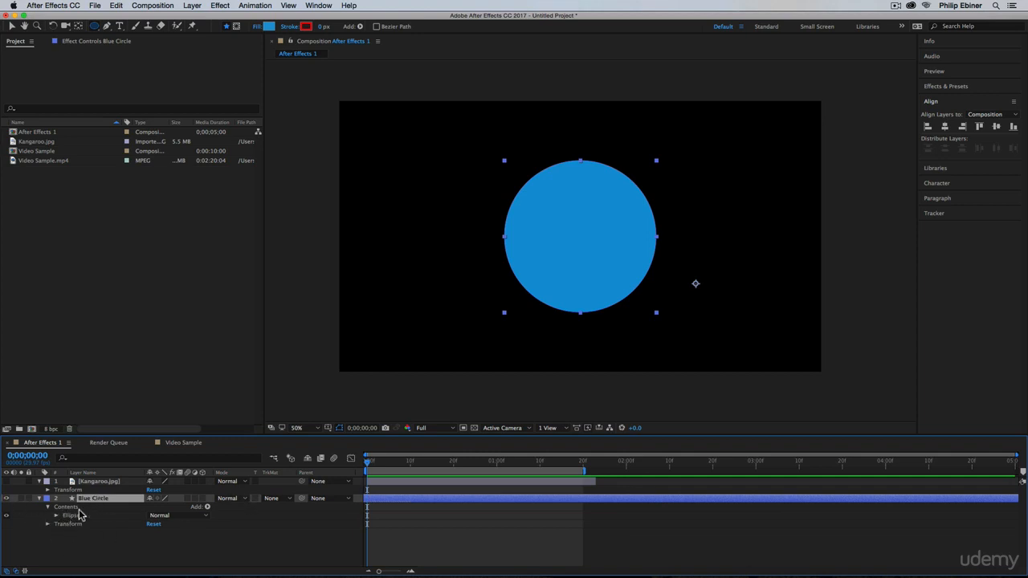
- Delete the whole Blue Circle layer and turn on the visibility of the Kangaroo.jpg layer
key("BackSpace")
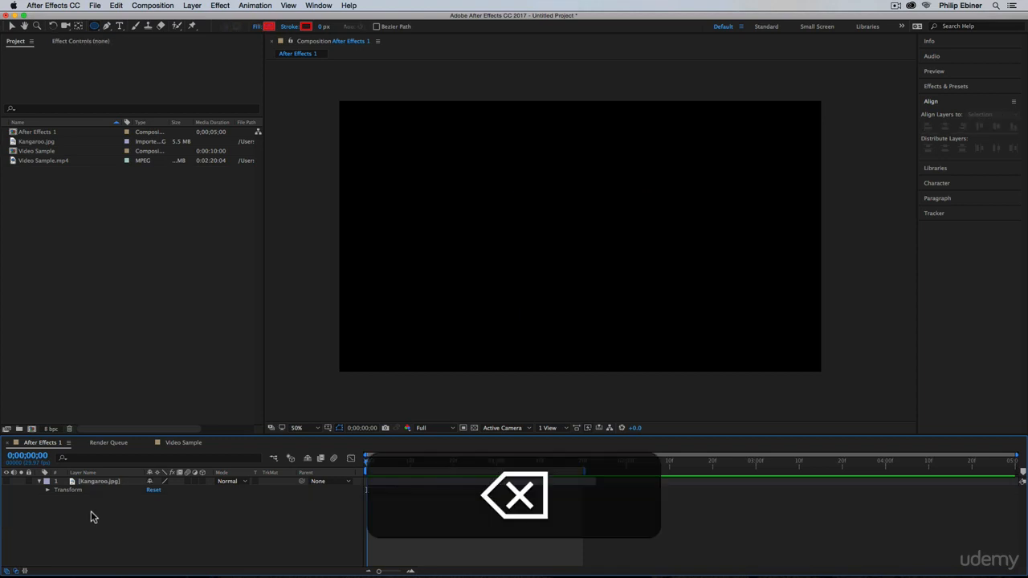
left_click(7, 481)
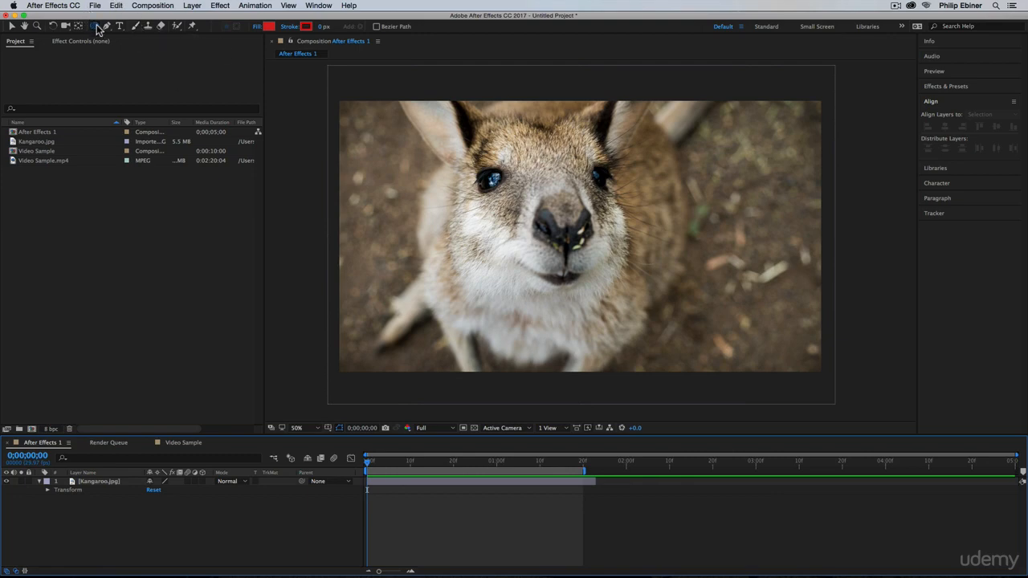
- Draw a pentagon mask around the kangaroo's face on the Kangaroo.jpg layer with the Polygon tool
left_click_drag(98, 28, 144, 46)
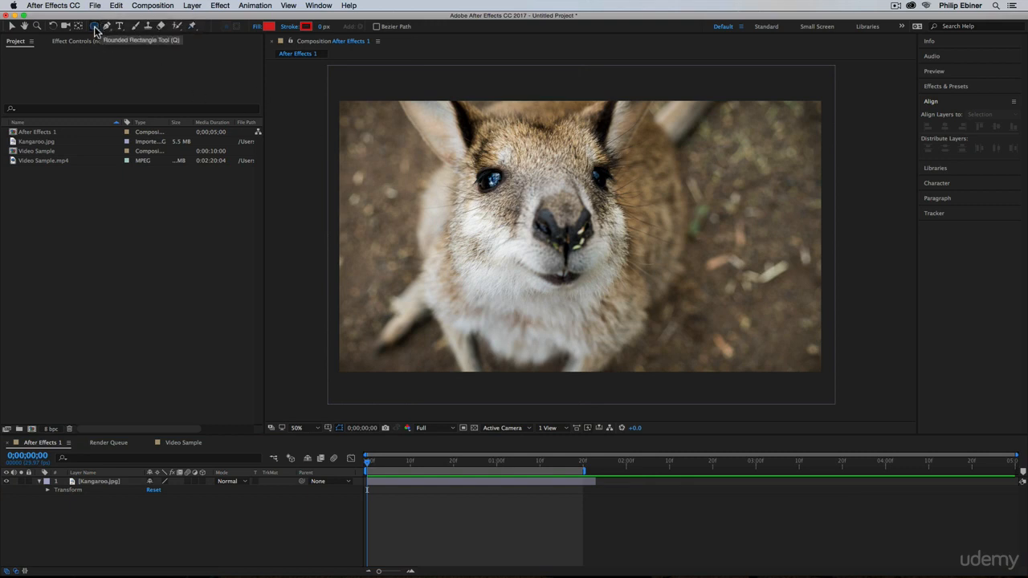
left_click_drag(95, 26, 141, 61)
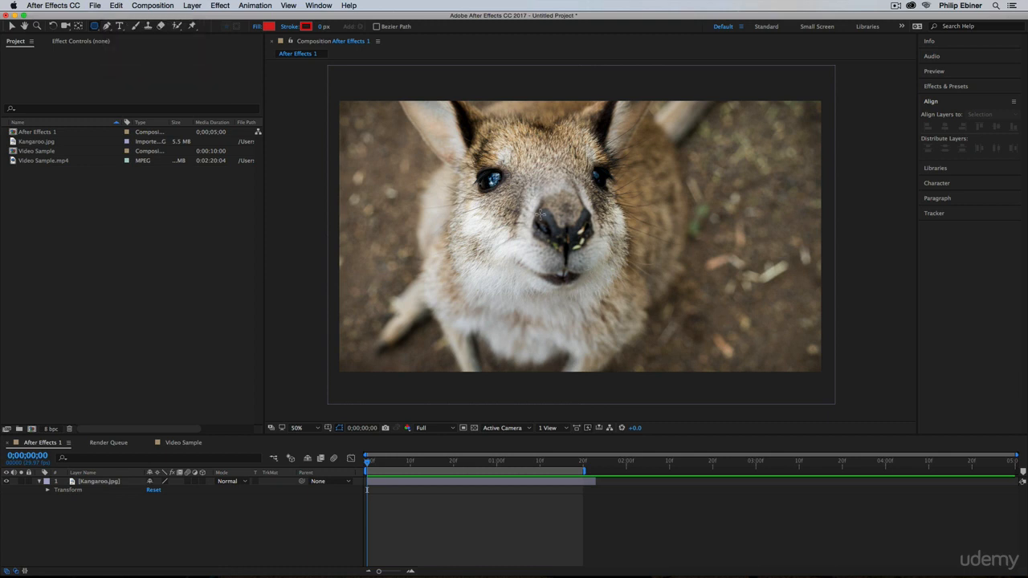
left_click(394, 482)
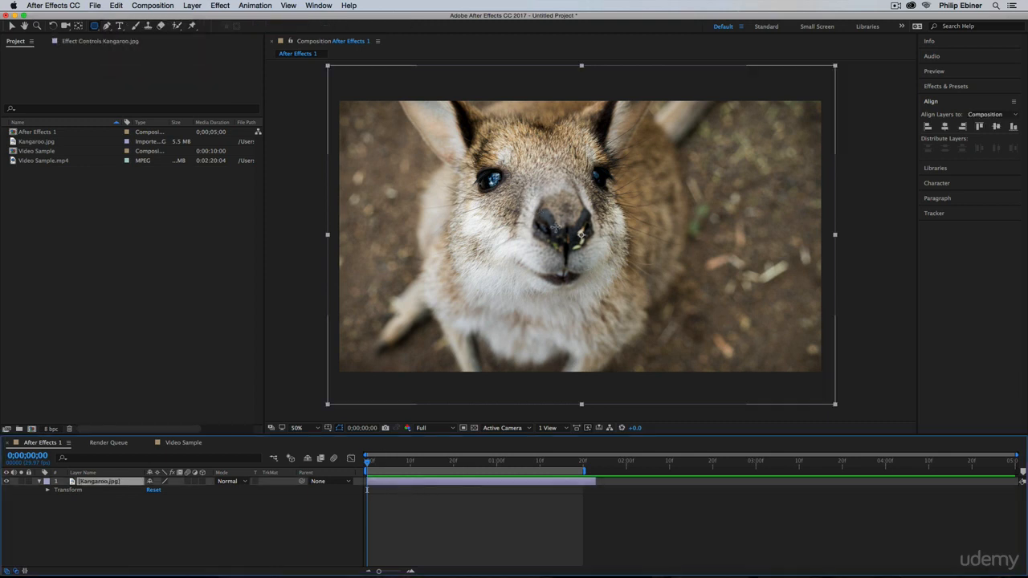
left_click_drag(555, 226, 655, 234)
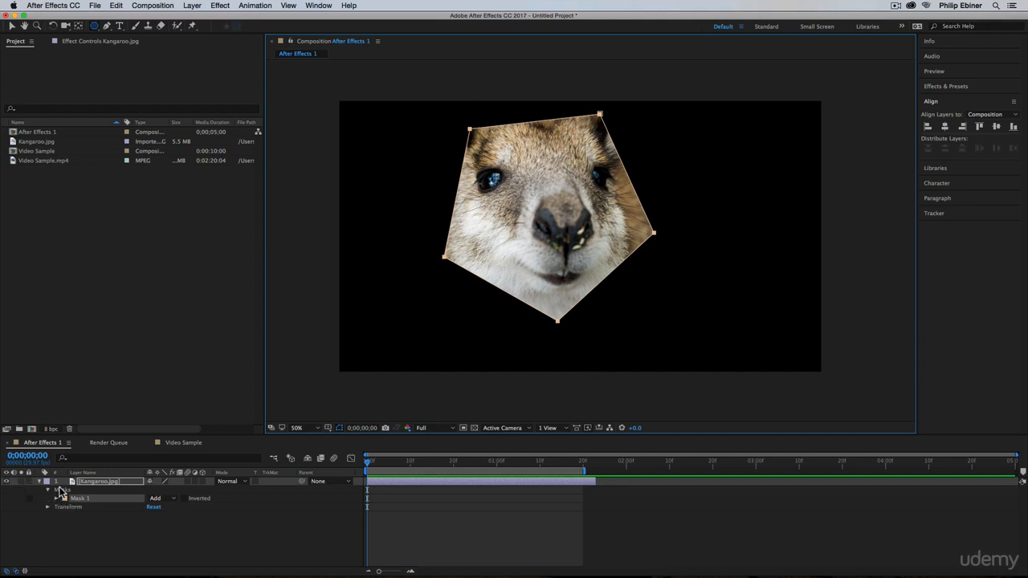
- Expand Mask 1 on the Kangaroo.jpg layer and set its Mask Feather to 254 pixels
left_click(60, 489)
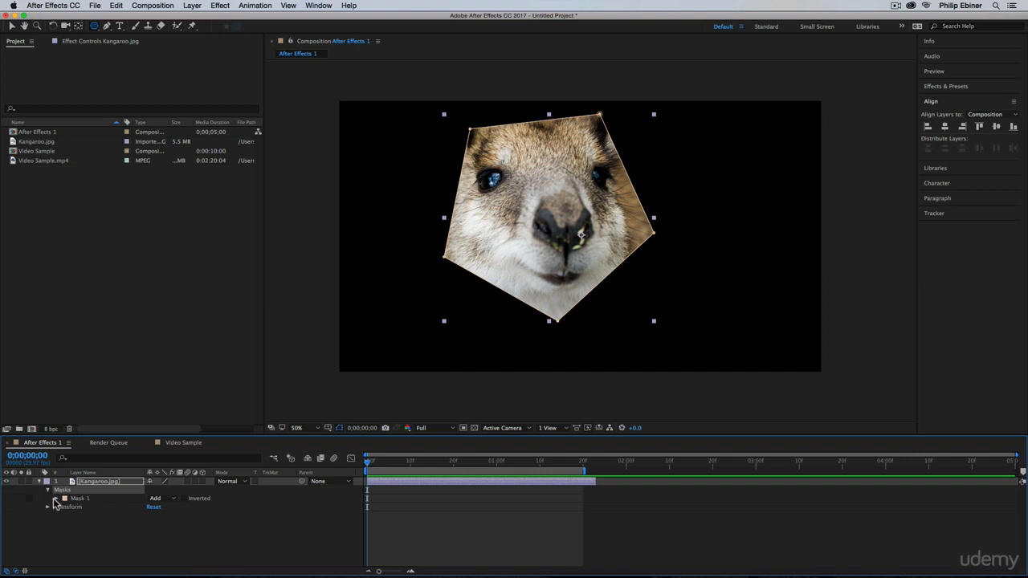
left_click(57, 499)
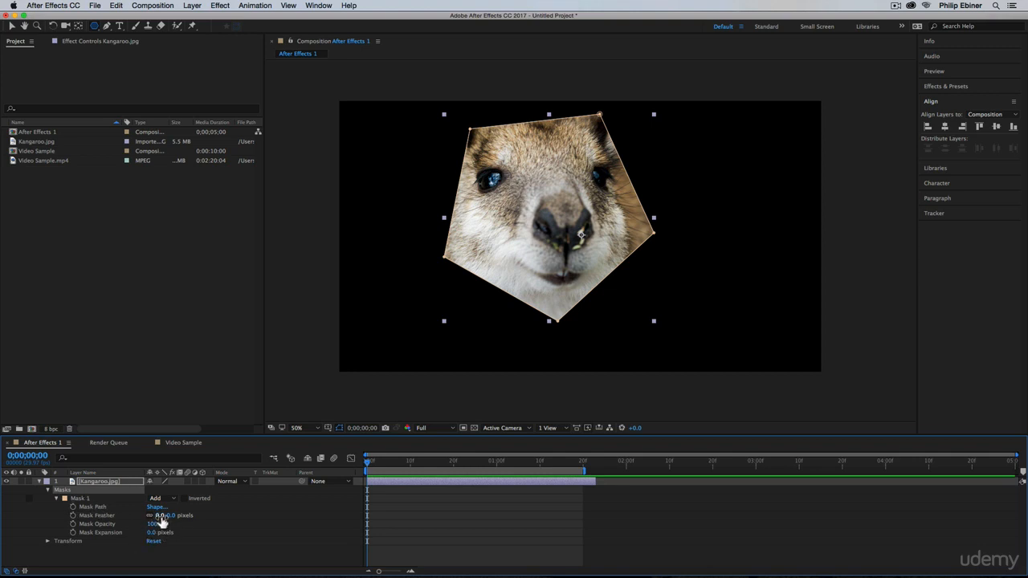
left_click_drag(161, 518, 78, 536)
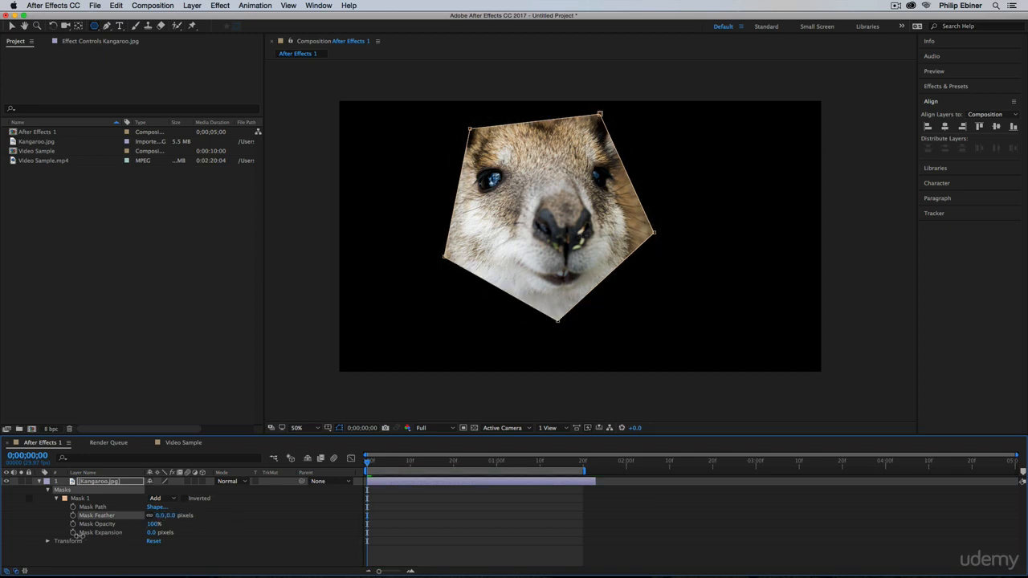
left_click_drag(165, 516, 186, 520)
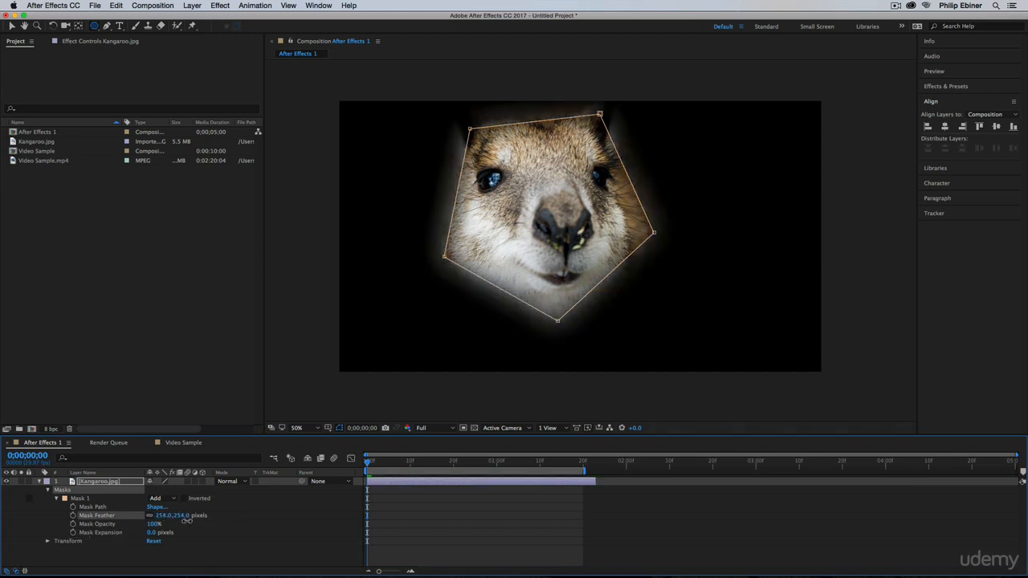
left_click(163, 516)
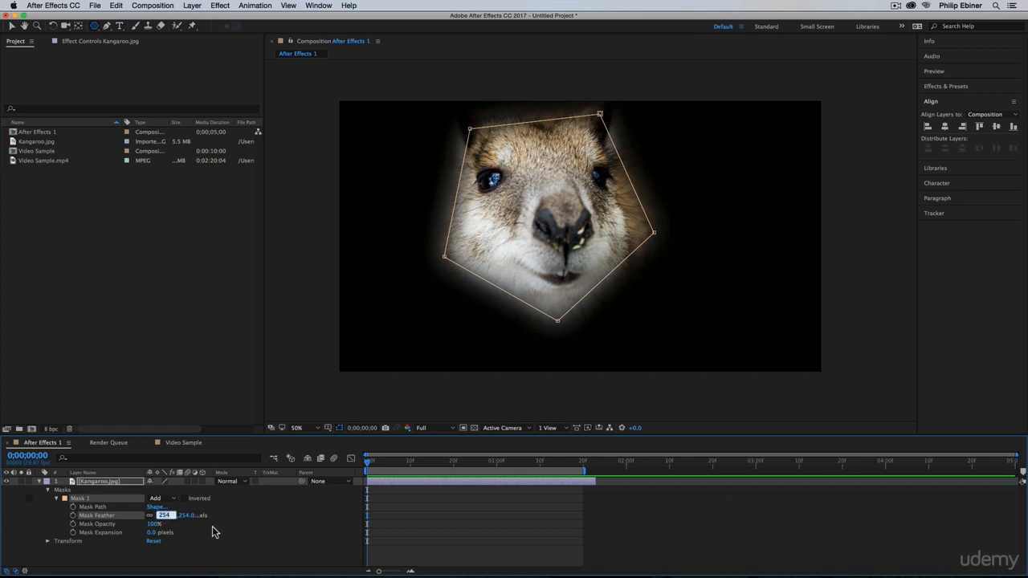
left_click(150, 462)
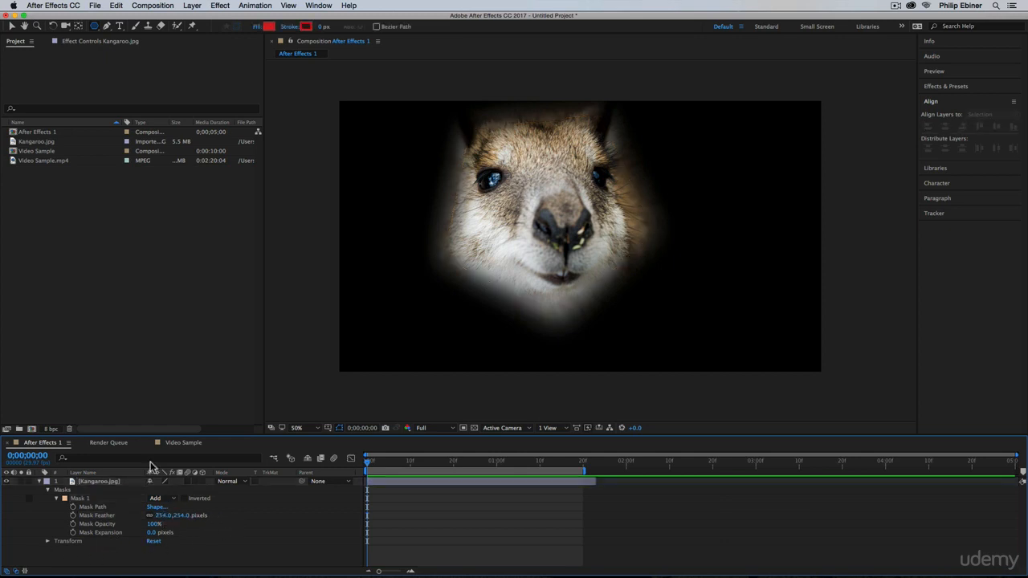